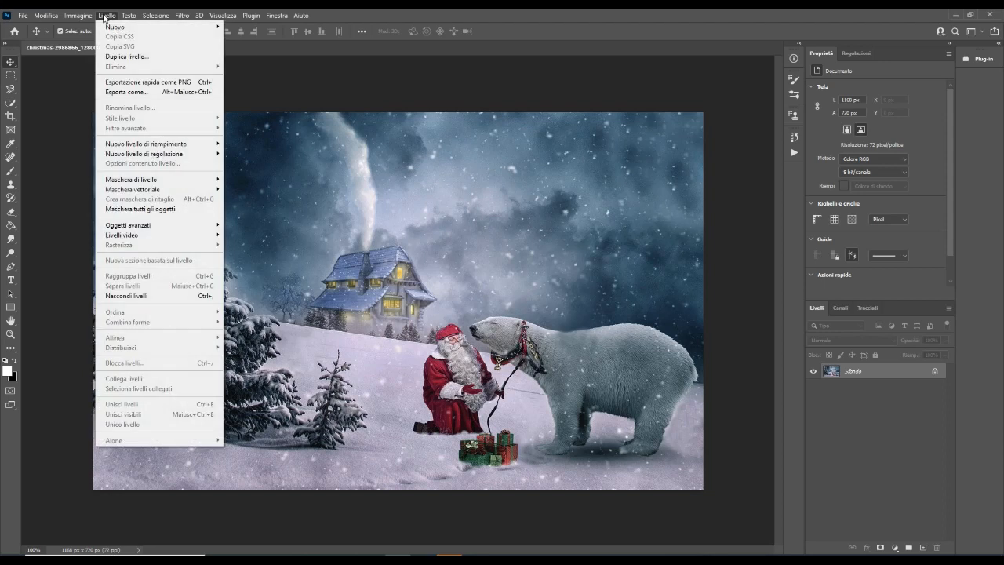
# Mask all objects in the image so that each object gets its own masked group
pyautogui.click(119, 209)
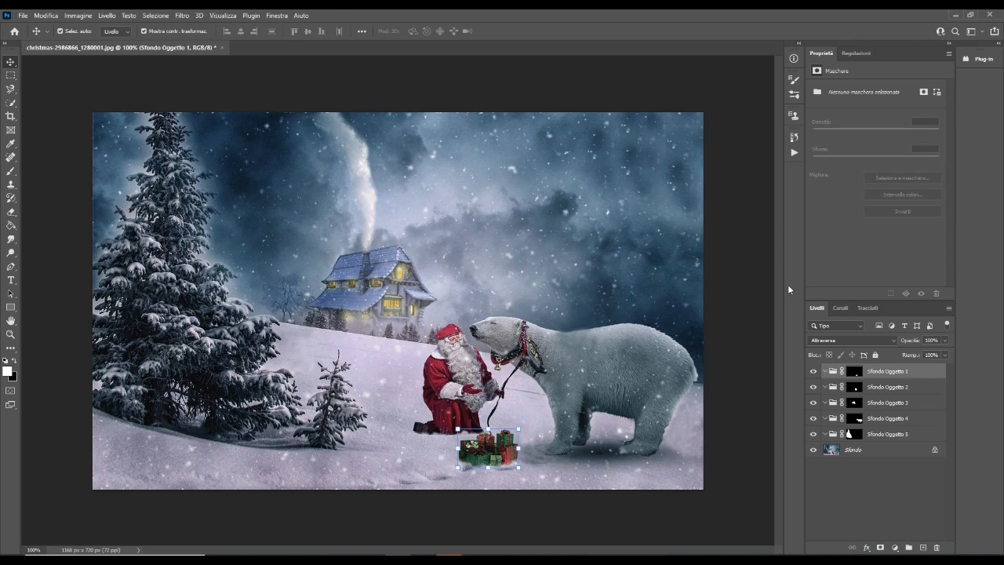
# Hide the five object groups and show them all again to compare the image
pyautogui.click(813, 418)
pyautogui.click(813, 402)
pyautogui.click(813, 386)
pyautogui.click(814, 372)
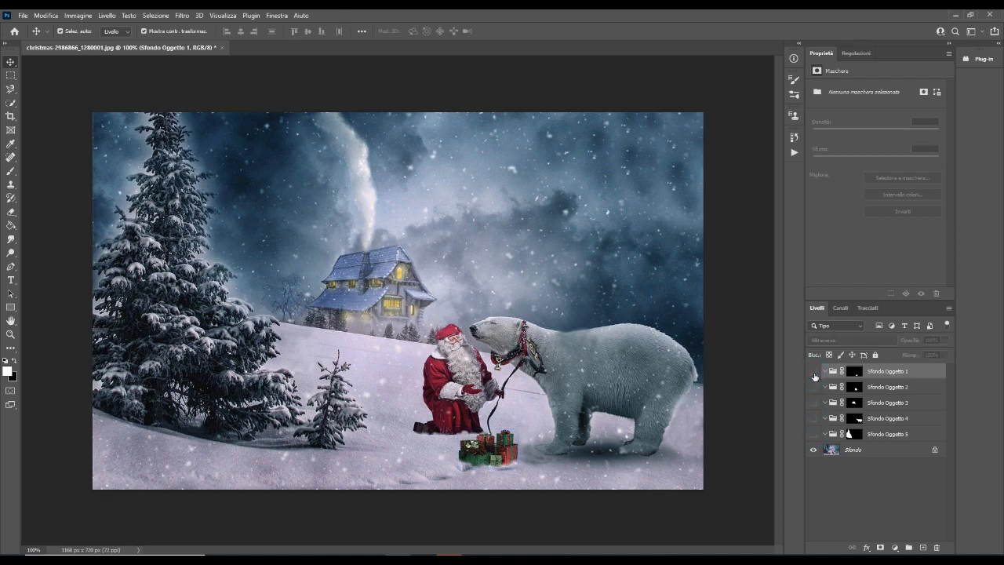
pyautogui.click(143, 32)
pyautogui.click(811, 433)
pyautogui.click(143, 32)
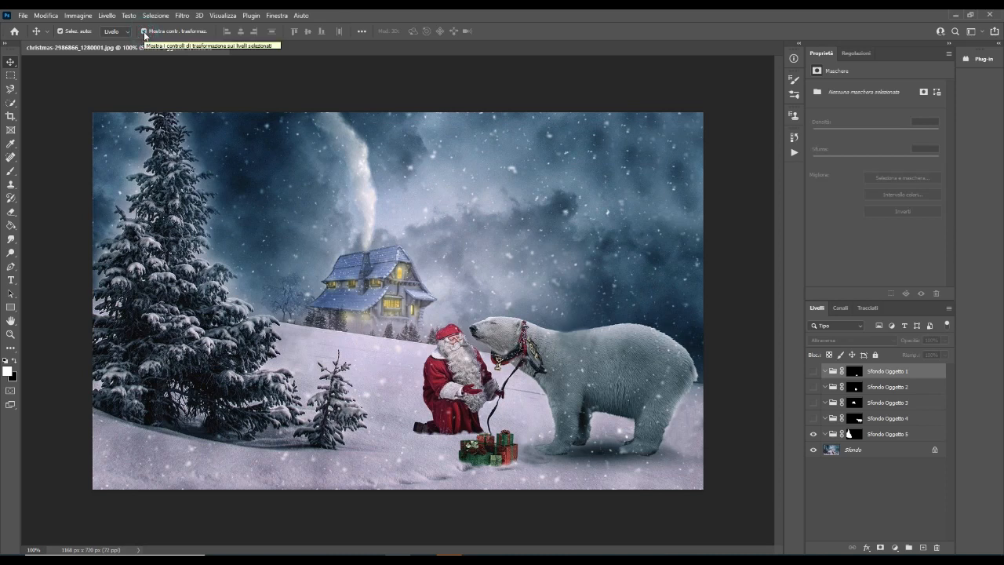
pyautogui.click(814, 418)
pyautogui.click(813, 402)
pyautogui.click(814, 387)
pyautogui.click(813, 371)
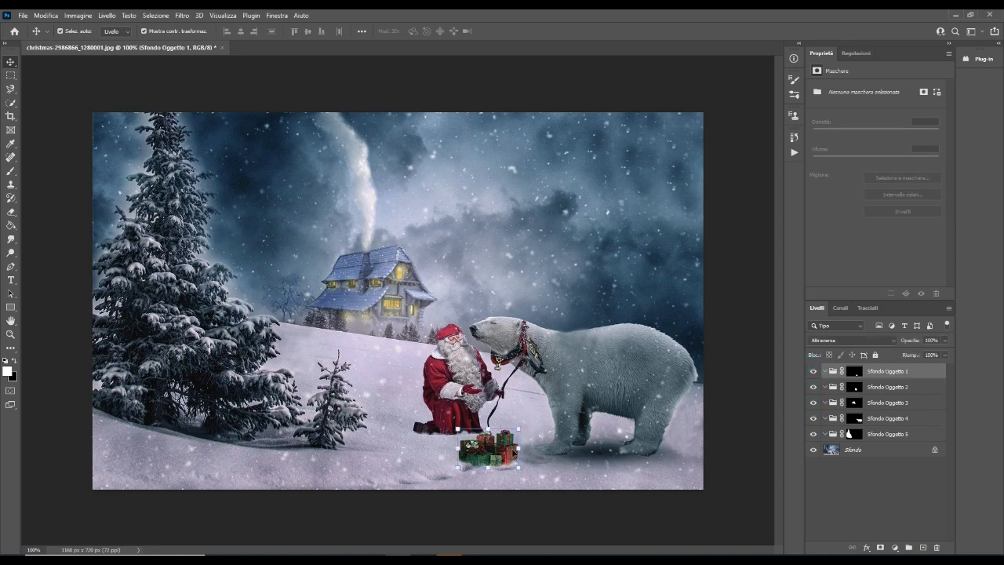
# Select Sfondo Oggetto 2, 3, 4 and 5 in turn to examine which object each mask covers
pyautogui.click(867, 387)
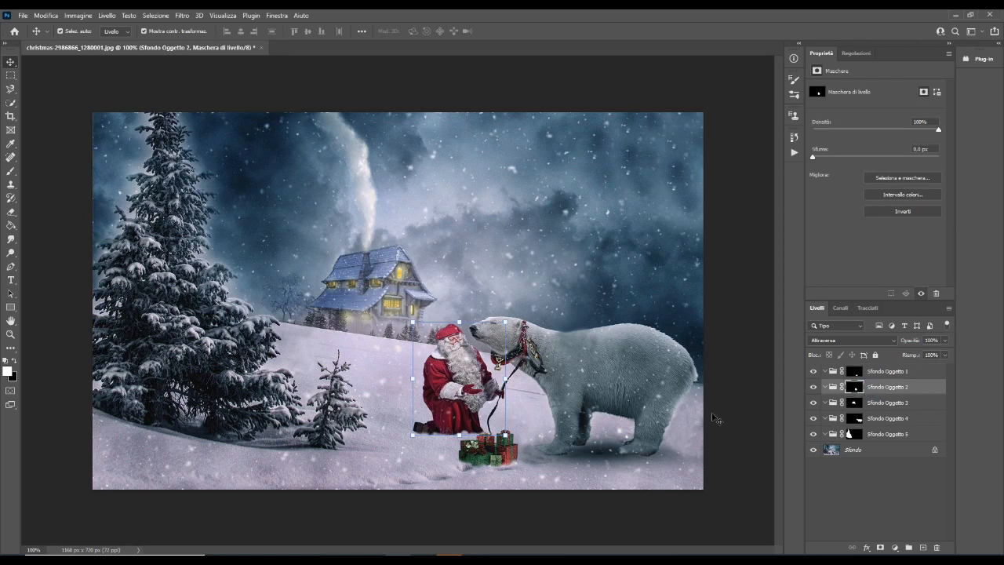
pyautogui.click(890, 403)
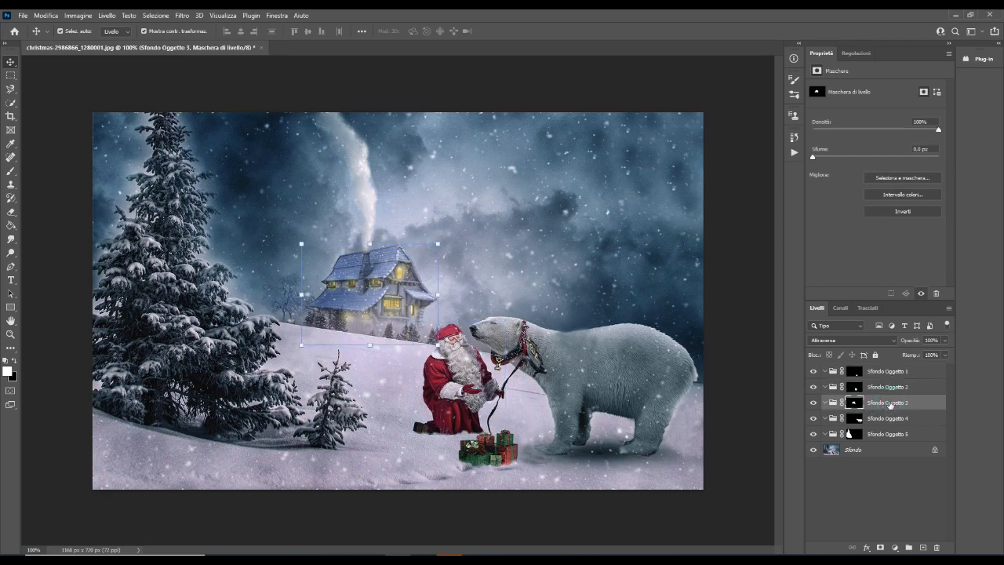
pyautogui.click(887, 420)
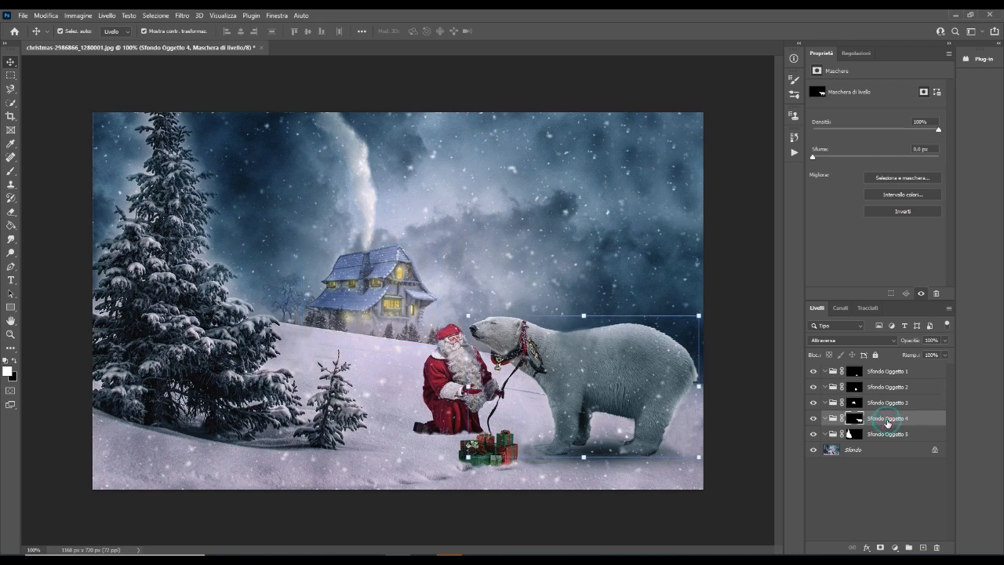
pyautogui.click(885, 435)
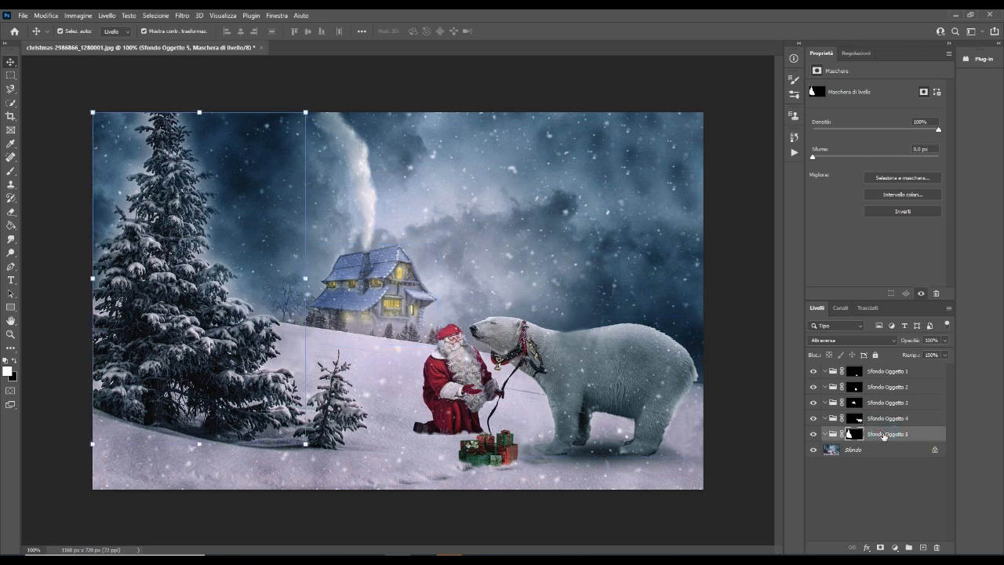
# Add a Color Balance adjustment to the gift boxes' group with midtones at cyan-red +85, magenta-green +6 and yellow-blue +47
pyautogui.click(887, 373)
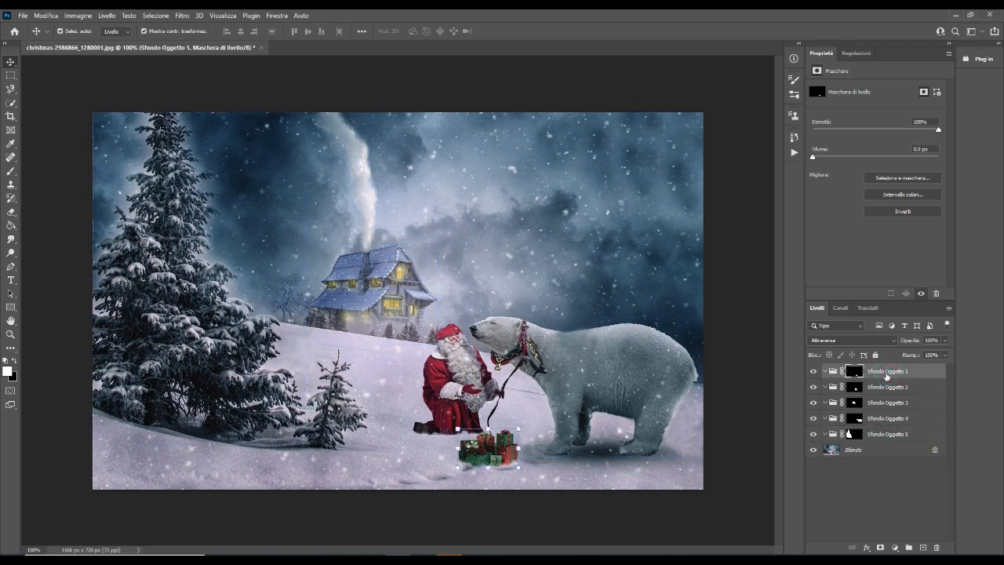
pyautogui.click(895, 547)
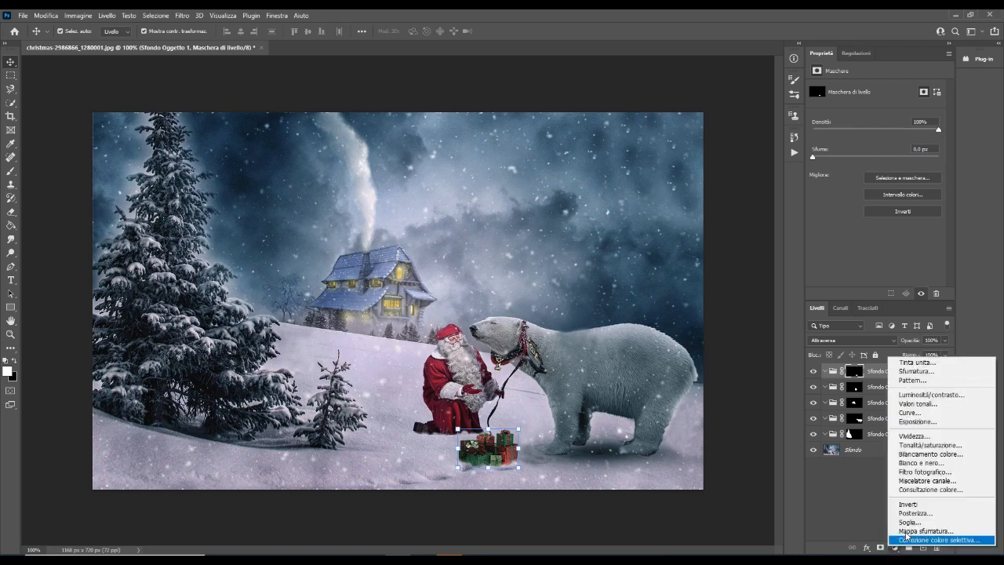
pyautogui.click(923, 455)
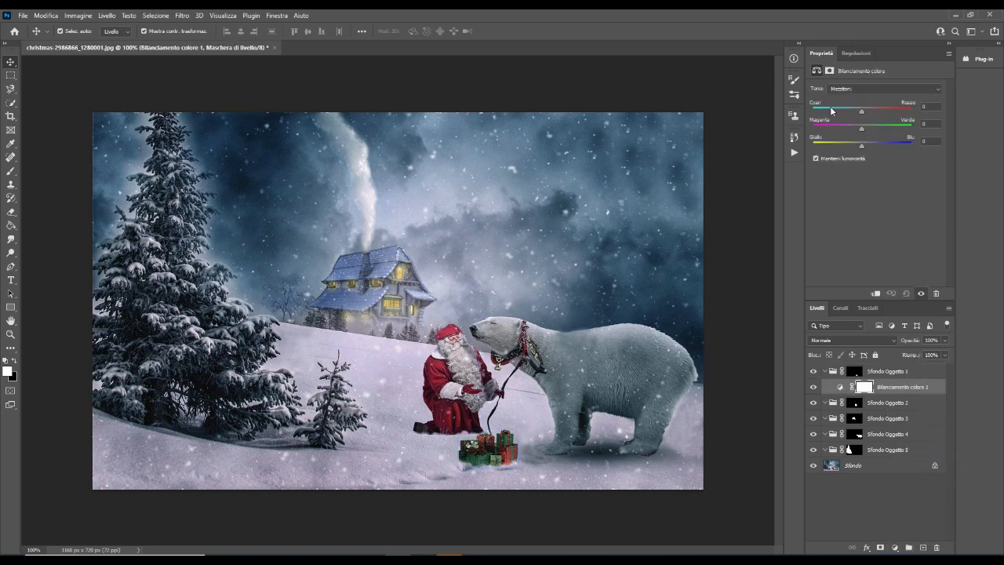
pyautogui.moveTo(863, 148); pyautogui.dragTo(830, 141)
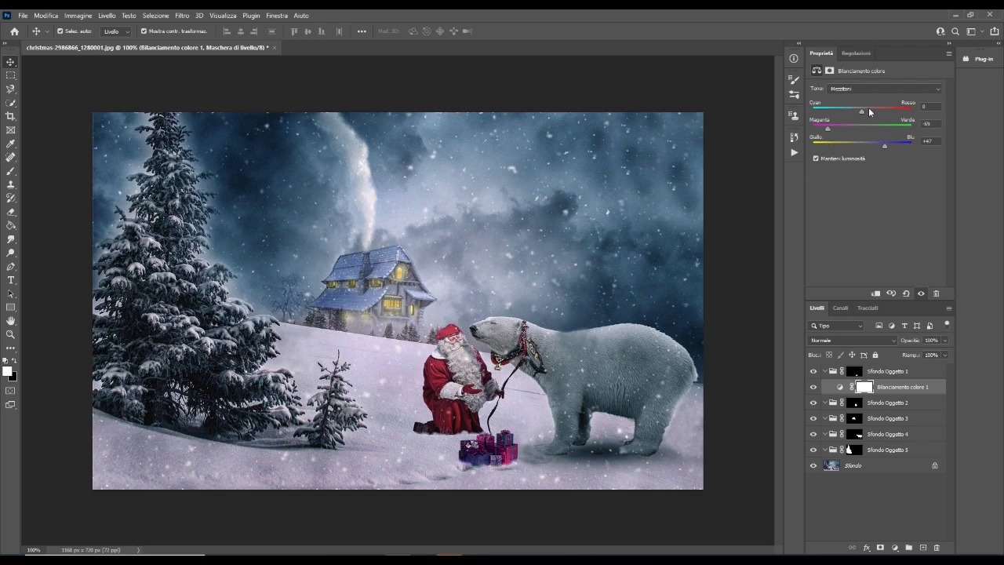
pyautogui.moveTo(862, 112); pyautogui.dragTo(905, 119)
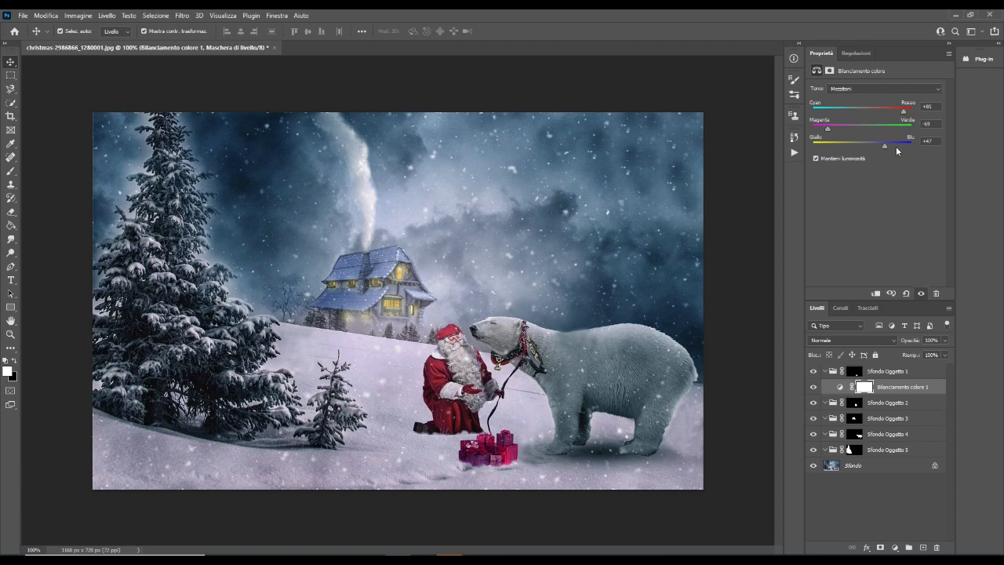
pyautogui.moveTo(830, 129); pyautogui.dragTo(866, 138)
# Add an Exposure adjustment to the gift boxes' group and set the exposure to +0.69
pyautogui.click(893, 547)
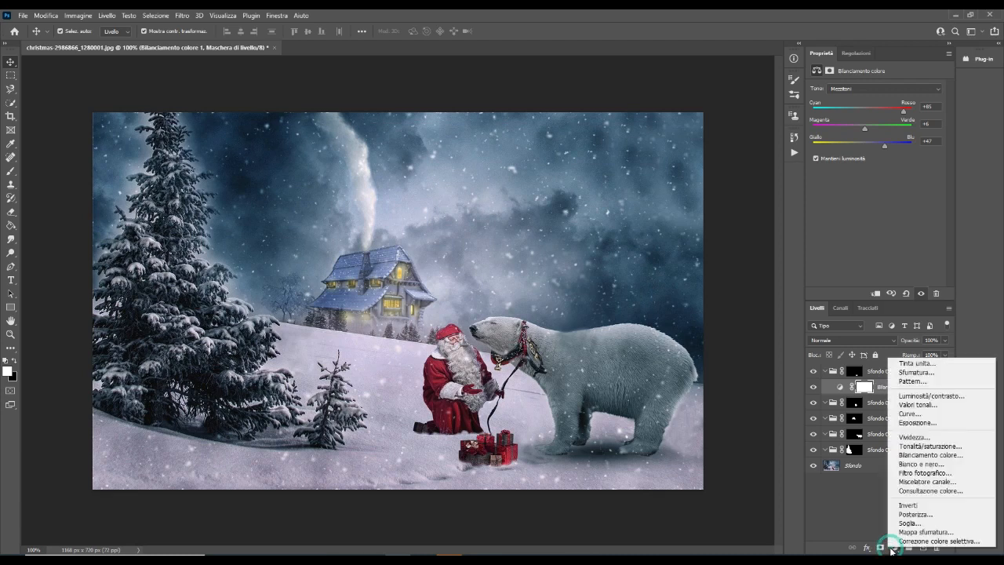
pyautogui.click(945, 422)
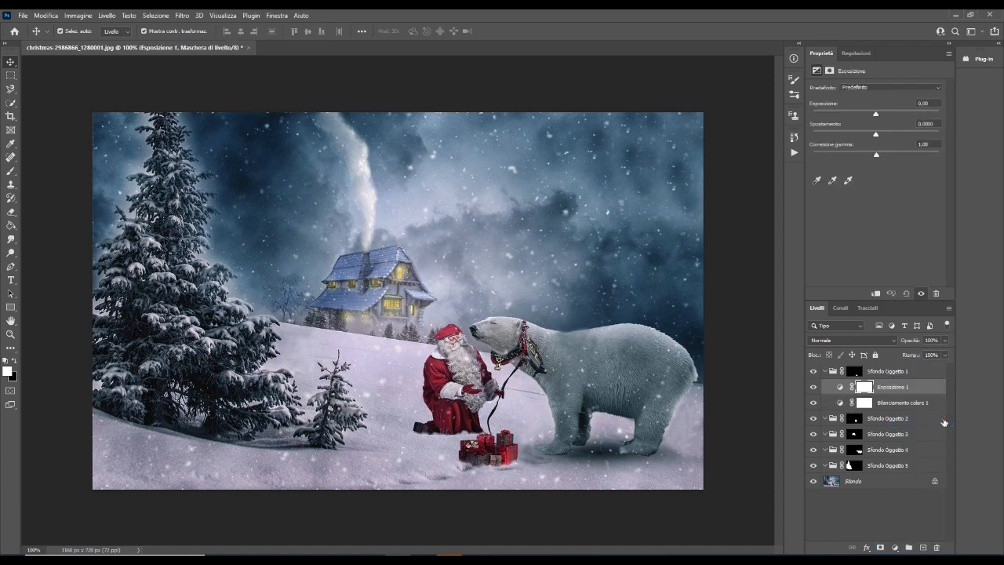
pyautogui.moveTo(876, 116)
pyautogui.mouseDown()
pyautogui.moveTo(894, 115)
pyautogui.moveTo(882, 116)
pyautogui.mouseUp()
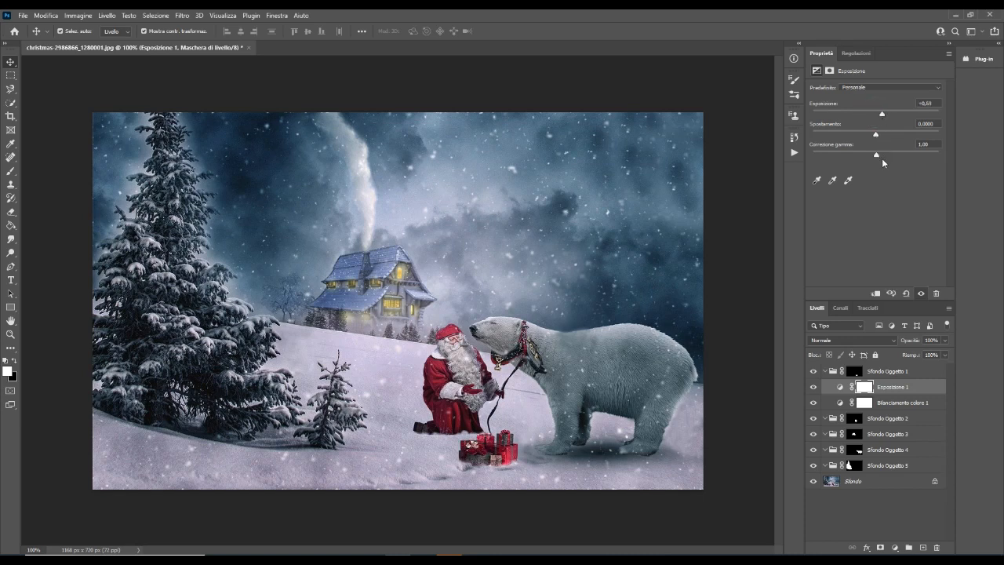
# Add a Curves adjustment to the gift boxes' group and fine-tune the RGB curve with shadow, midtone and highlight points
pyautogui.click(896, 548)
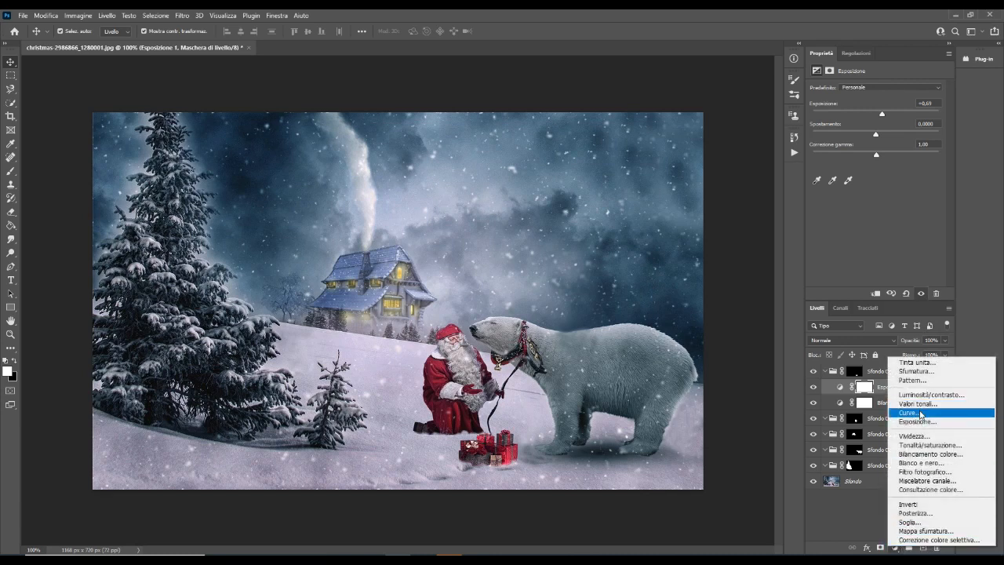
pyautogui.click(919, 412)
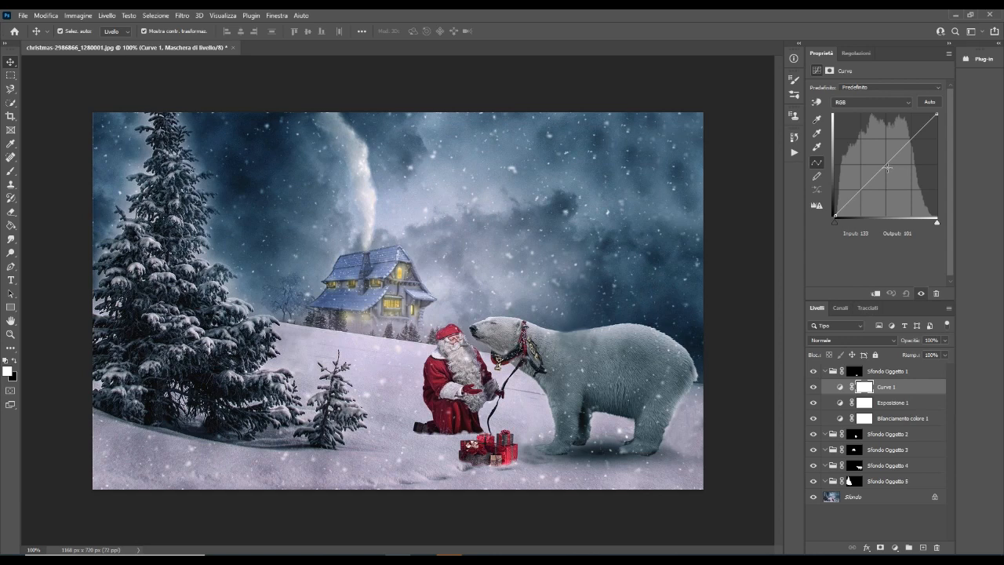
pyautogui.moveTo(861, 188)
pyautogui.mouseDown()
pyautogui.moveTo(864, 199)
pyautogui.moveTo(865, 187)
pyautogui.mouseUp()
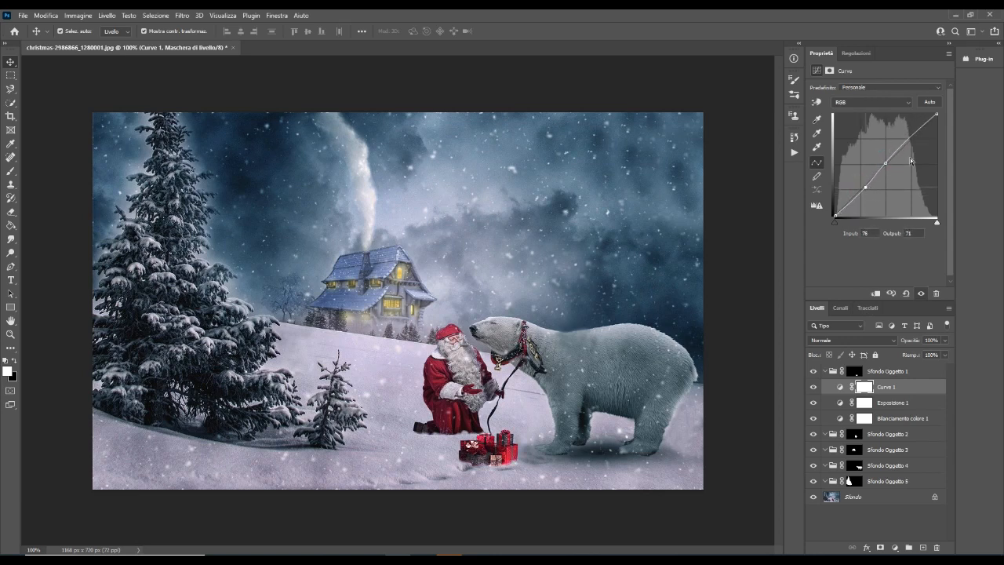
pyautogui.moveTo(912, 138); pyautogui.dragTo(913, 139)
# Add a Photo Filter adjustment to Santa's group, Sfondo Oggetto 2
pyautogui.click(885, 436)
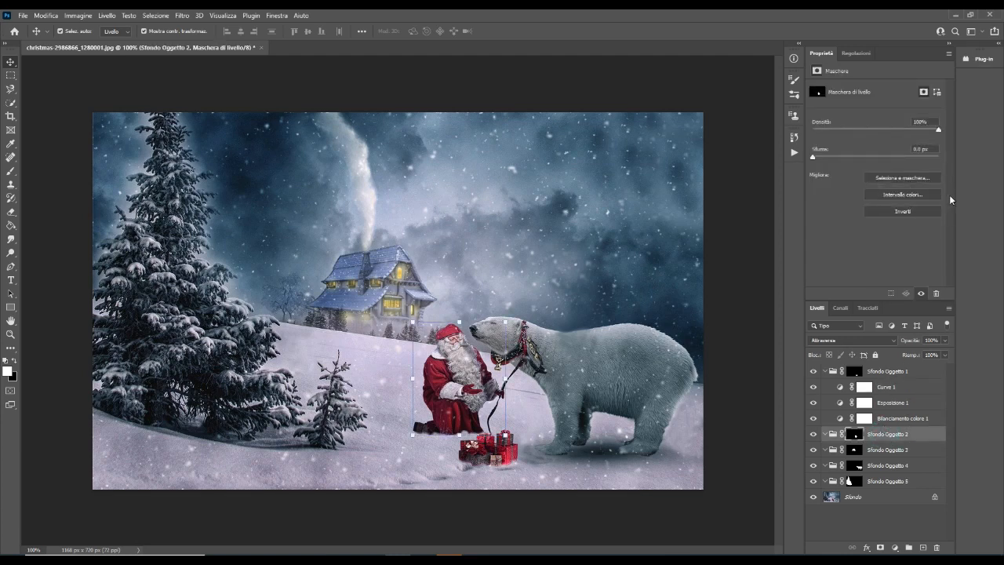
pyautogui.click(895, 548)
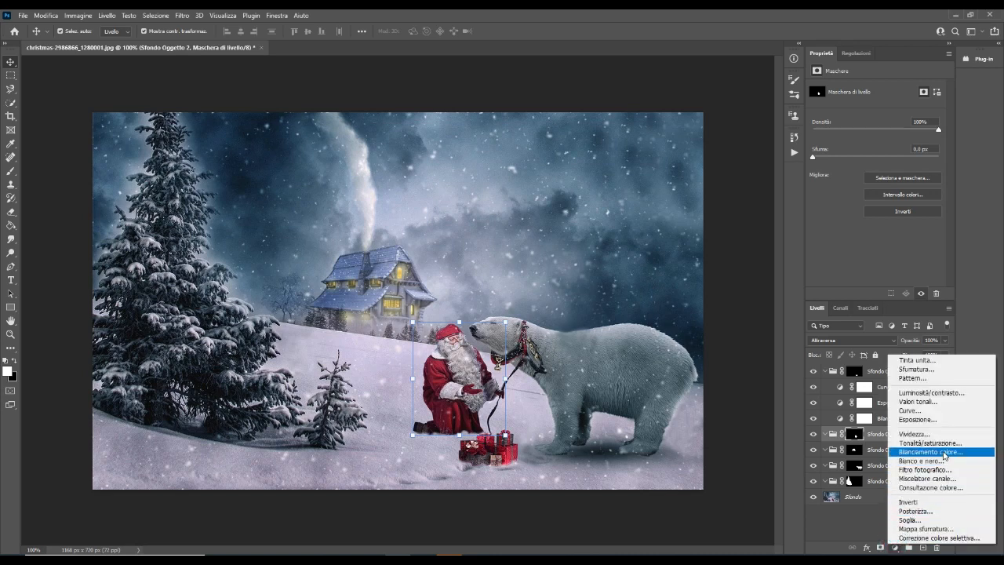
pyautogui.click(939, 470)
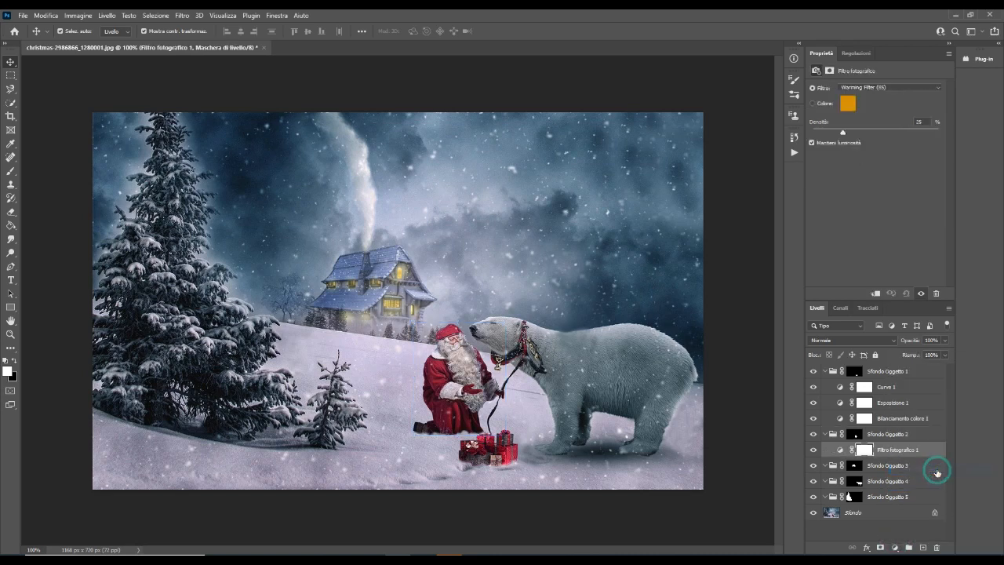
# Try violet #492699 as Santa's photo filter colour and vary the density, ending at 23%
pyautogui.click(847, 104)
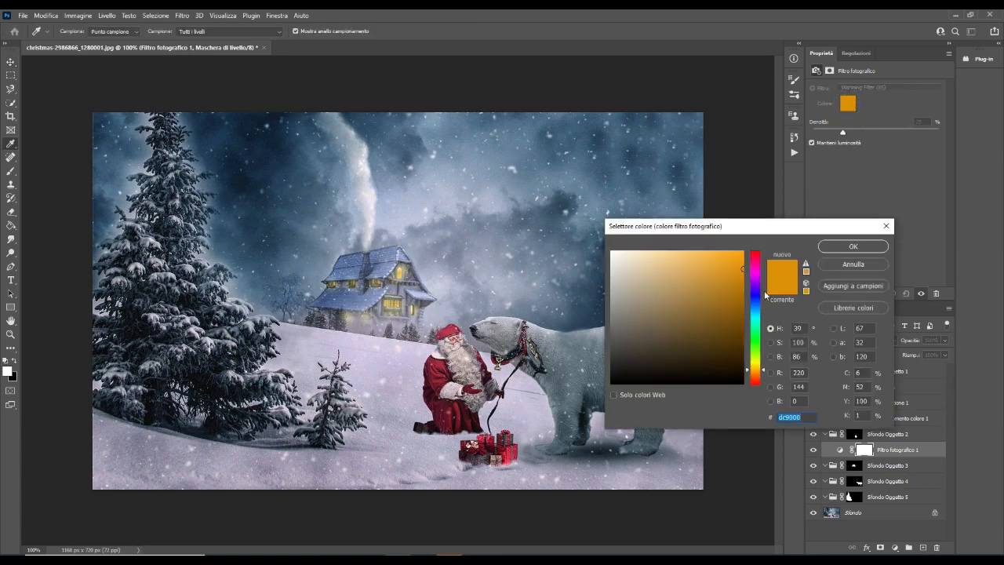
pyautogui.click(754, 290)
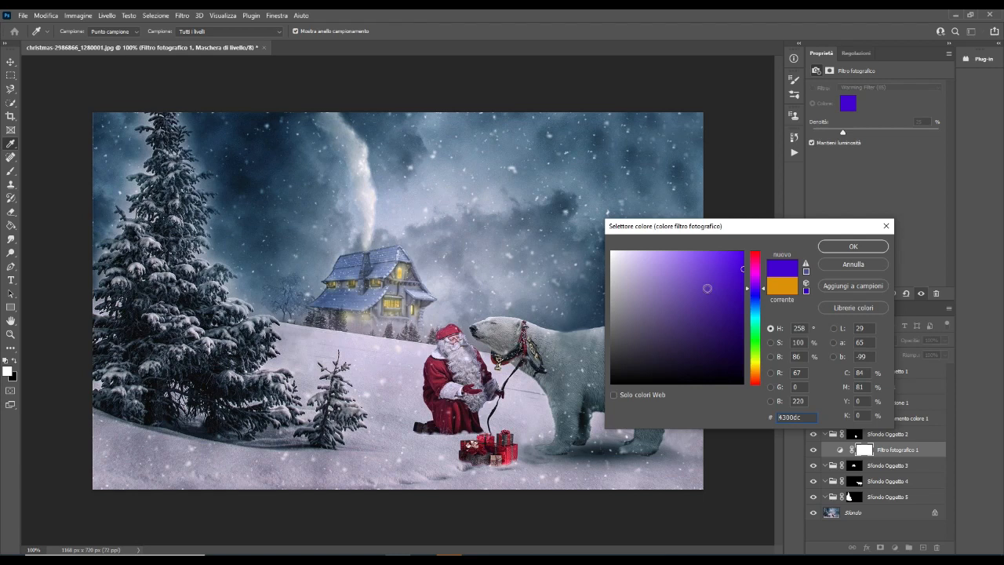
pyautogui.click(682, 288)
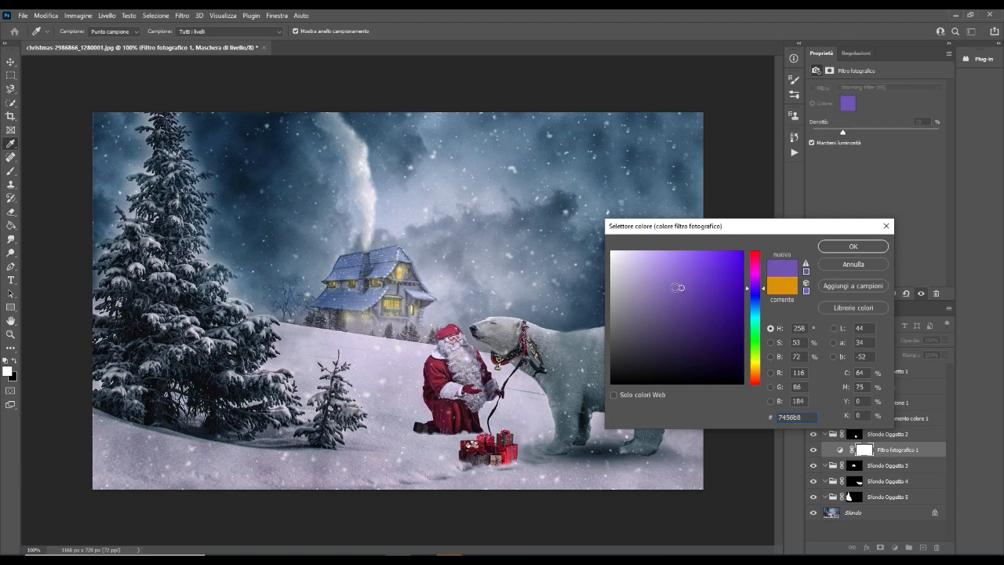
pyautogui.click(655, 277)
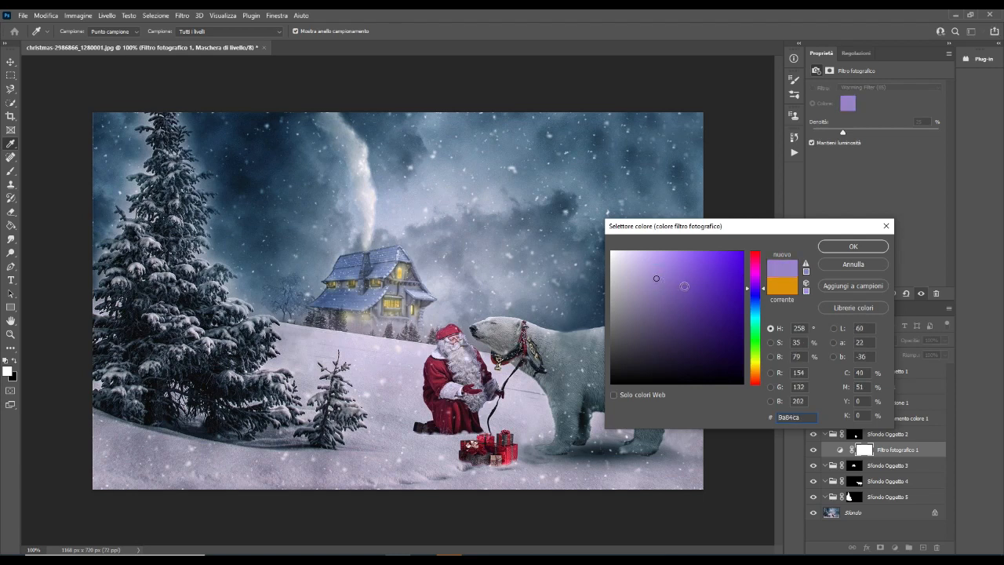
pyautogui.click(711, 303)
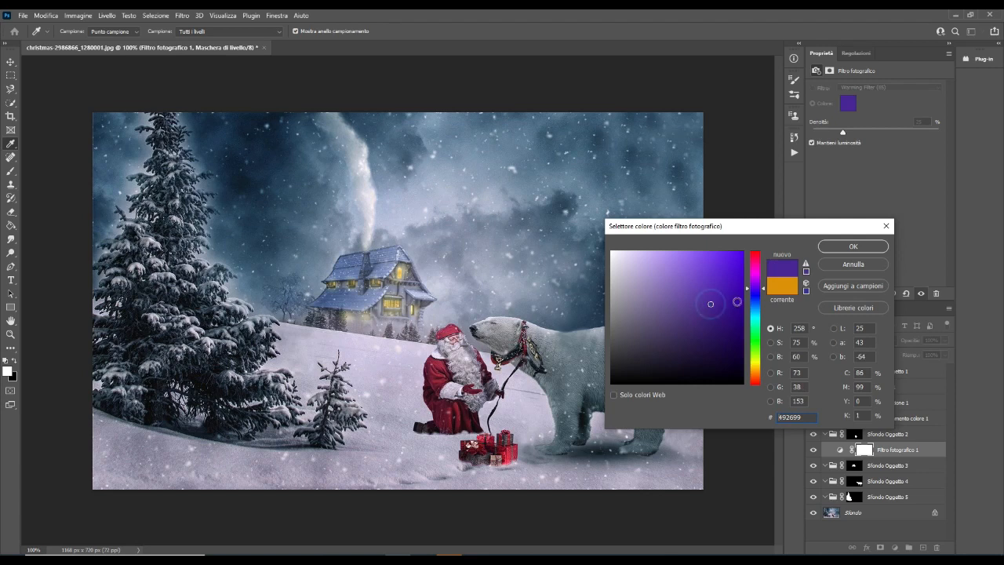
pyautogui.click(851, 247)
pyautogui.moveTo(873, 132); pyautogui.dragTo(904, 133)
pyautogui.moveTo(838, 136); pyautogui.dragTo(823, 135)
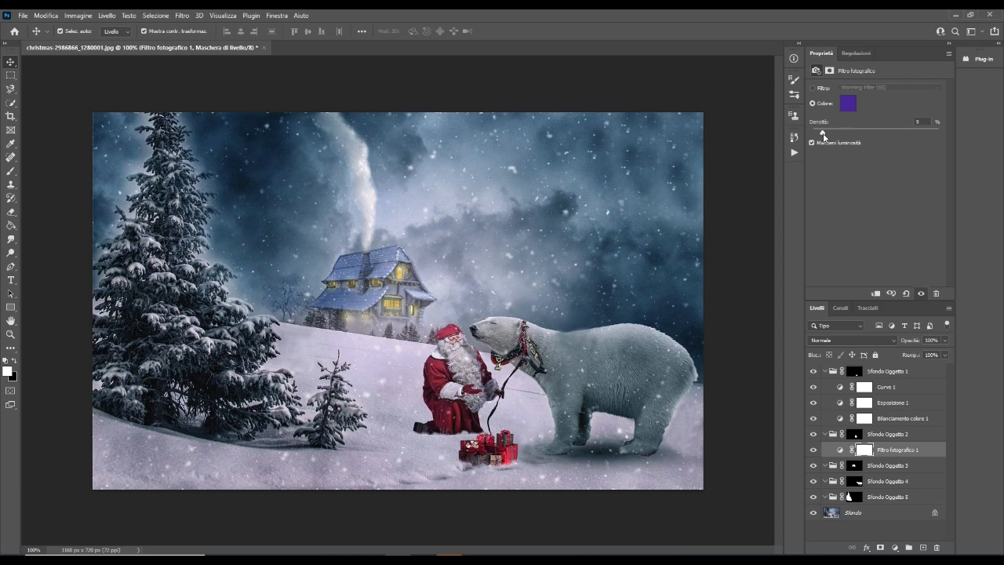
pyautogui.moveTo(915, 133); pyautogui.dragTo(810, 141)
pyautogui.moveTo(909, 135); pyautogui.dragTo(844, 117)
# Change Santa's photo filter colour to red #99262b and set the density to 62%
pyautogui.click(847, 102)
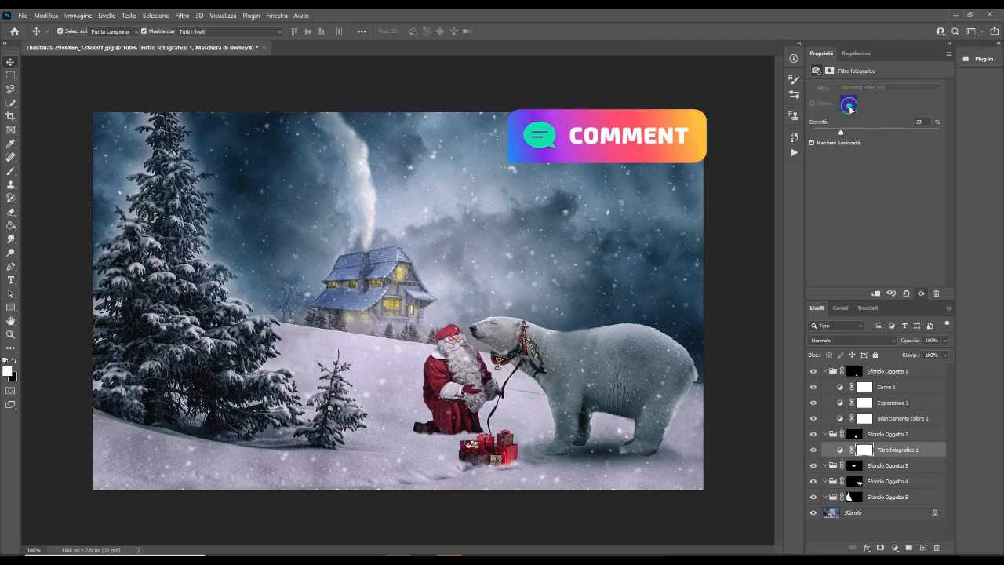
pyautogui.write('99262b')
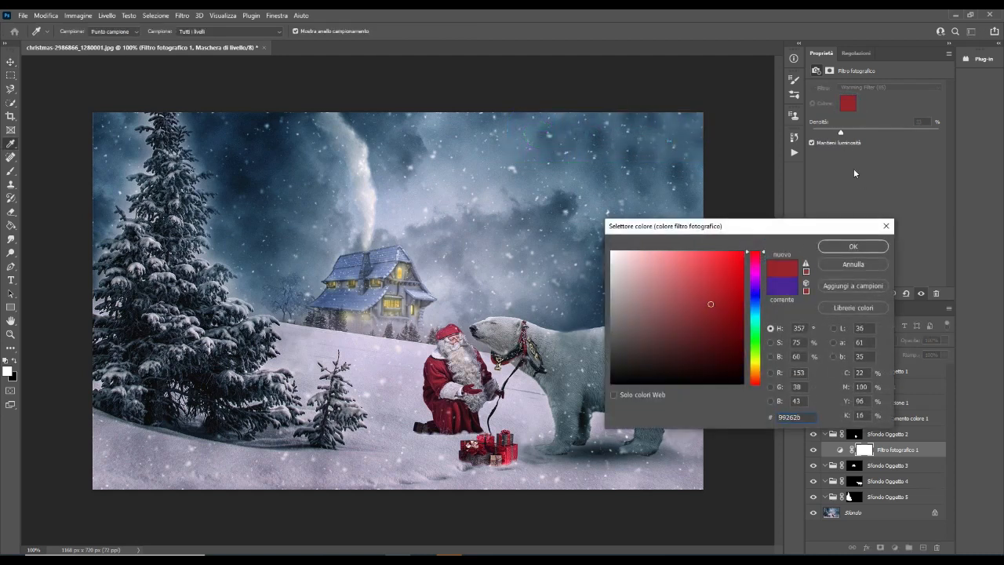
pyautogui.click(854, 246)
pyautogui.moveTo(840, 131); pyautogui.dragTo(818, 139)
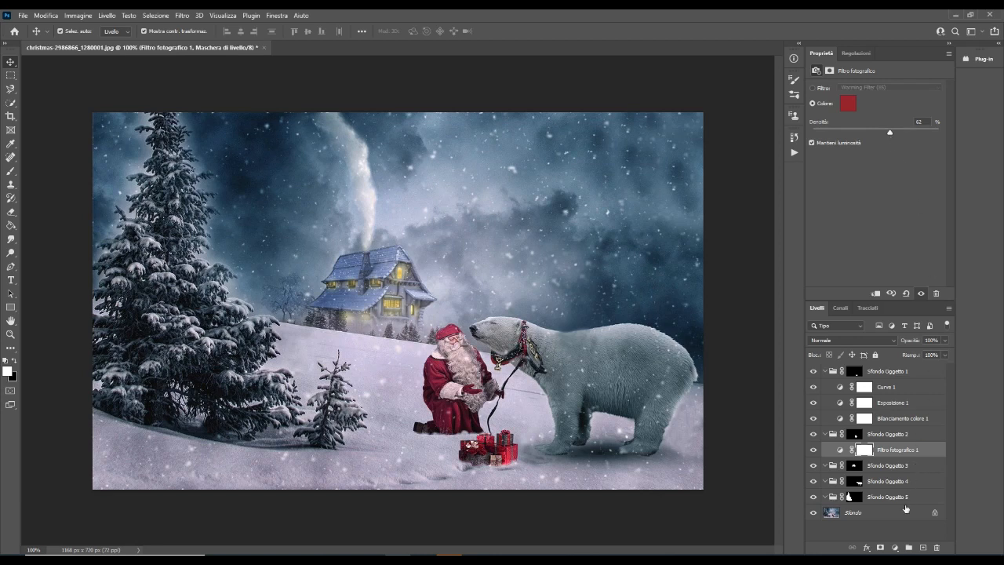
# Add a Color Balance adjustment to Santa's group with midtones at cyan-red +53 and magenta-green -20
pyautogui.click(895, 548)
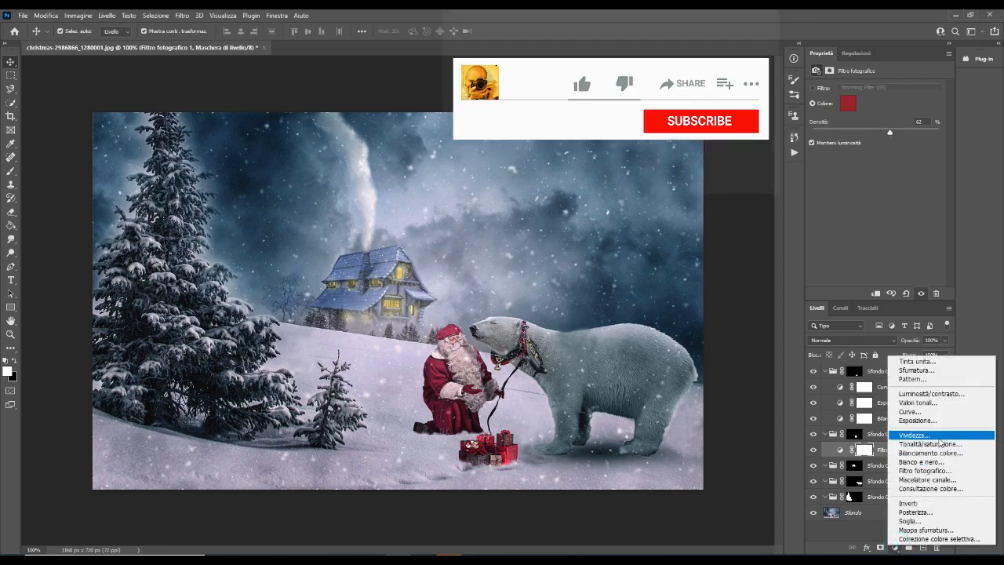
pyautogui.click(932, 453)
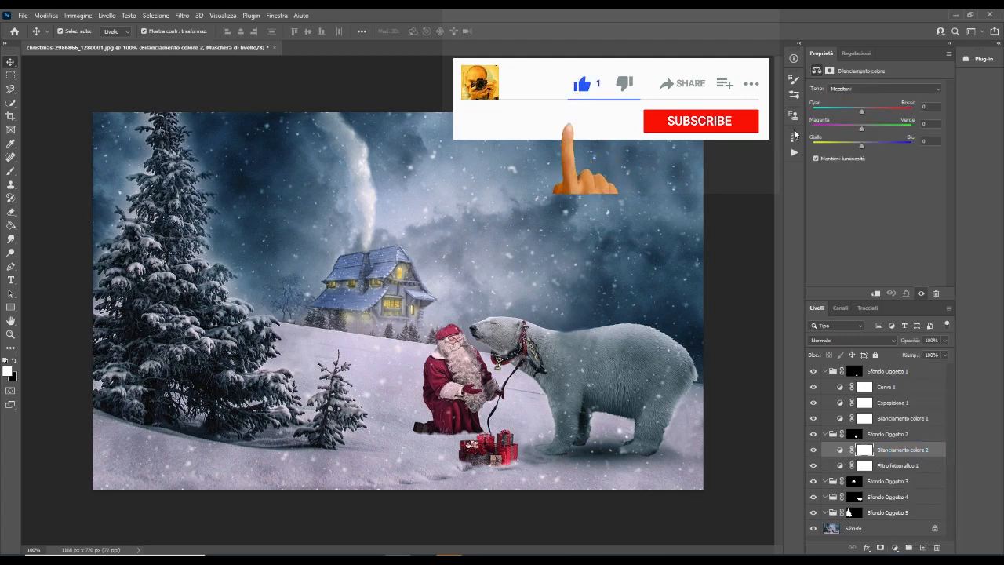
pyautogui.moveTo(862, 112); pyautogui.dragTo(852, 132)
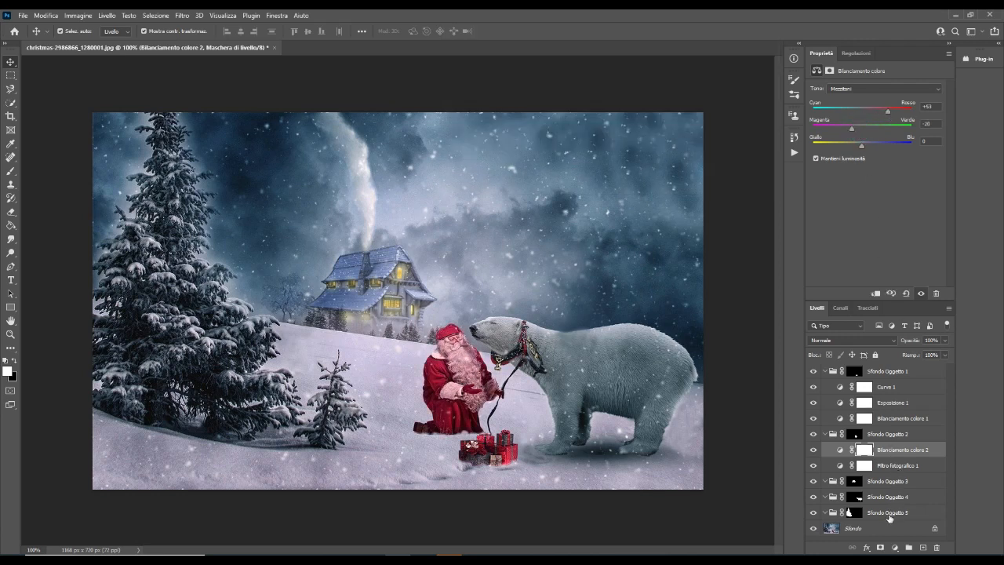
# Add an Exposure adjustment to the house's group, Sfondo Oggetto 3, with the exposure set to +0.19
pyautogui.click(881, 482)
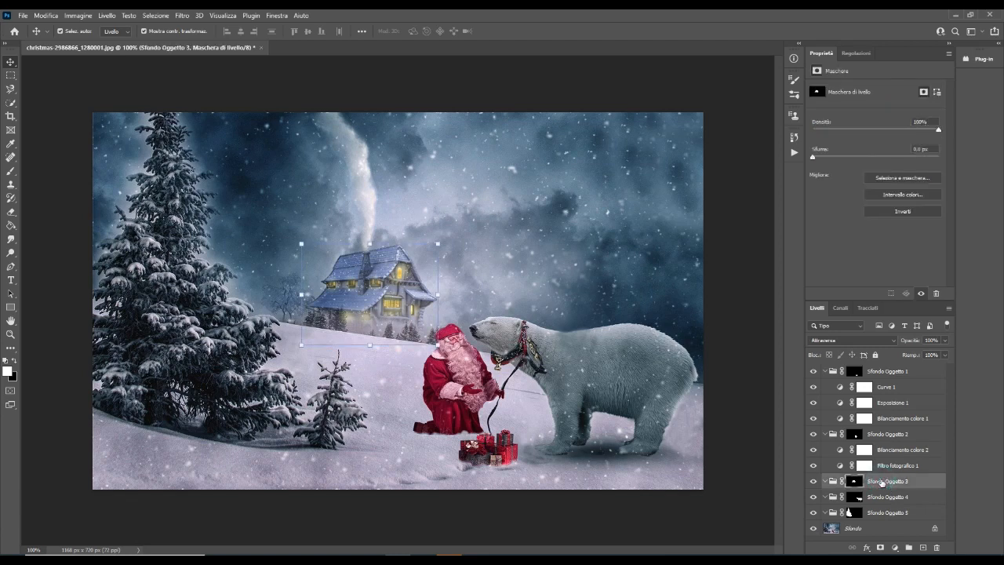
pyautogui.click(894, 546)
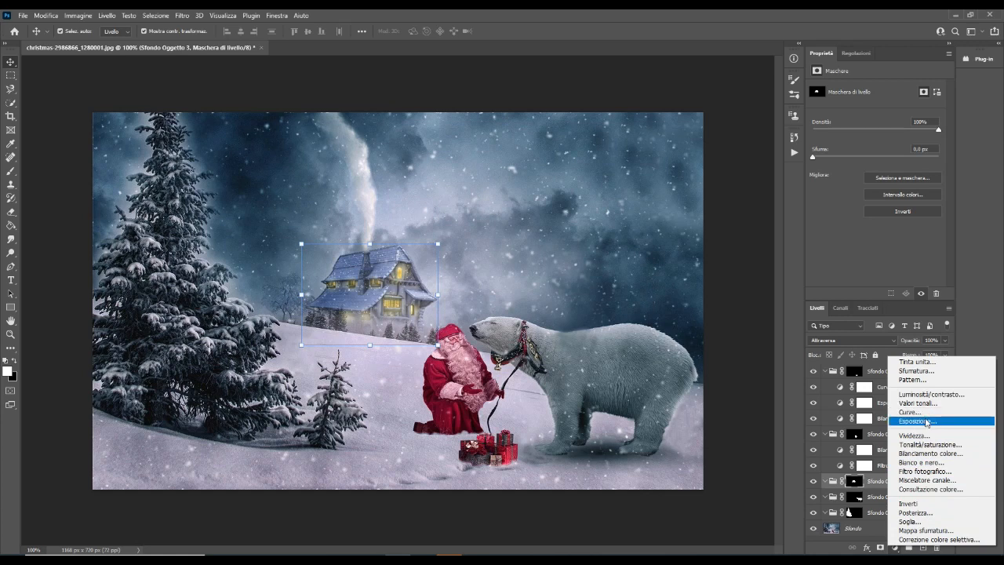
pyautogui.click(919, 422)
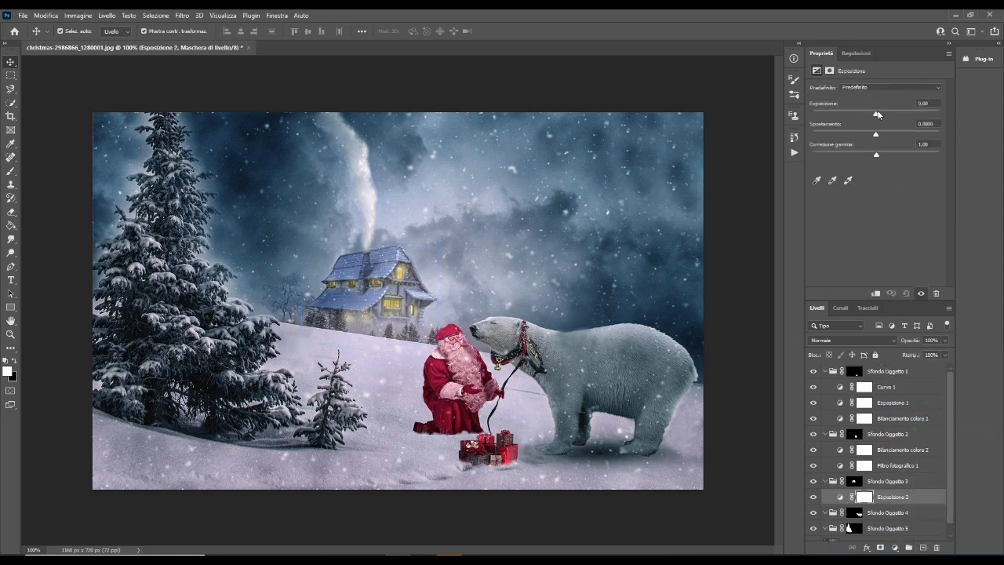
pyautogui.moveTo(876, 115); pyautogui.dragTo(878, 116)
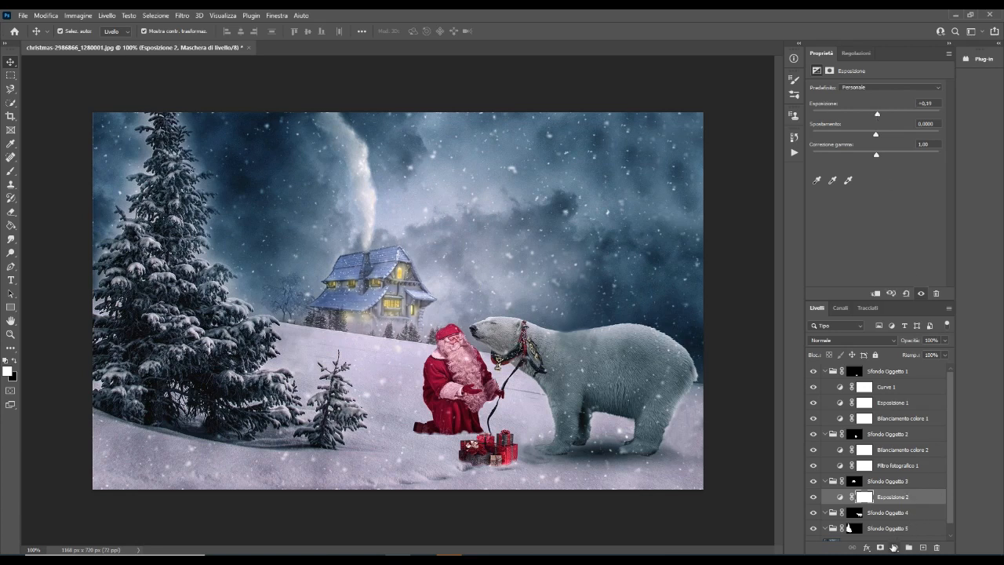
# Add a Levels adjustment to the house's group with the input black point at 6 and white point at 236
pyautogui.click(894, 548)
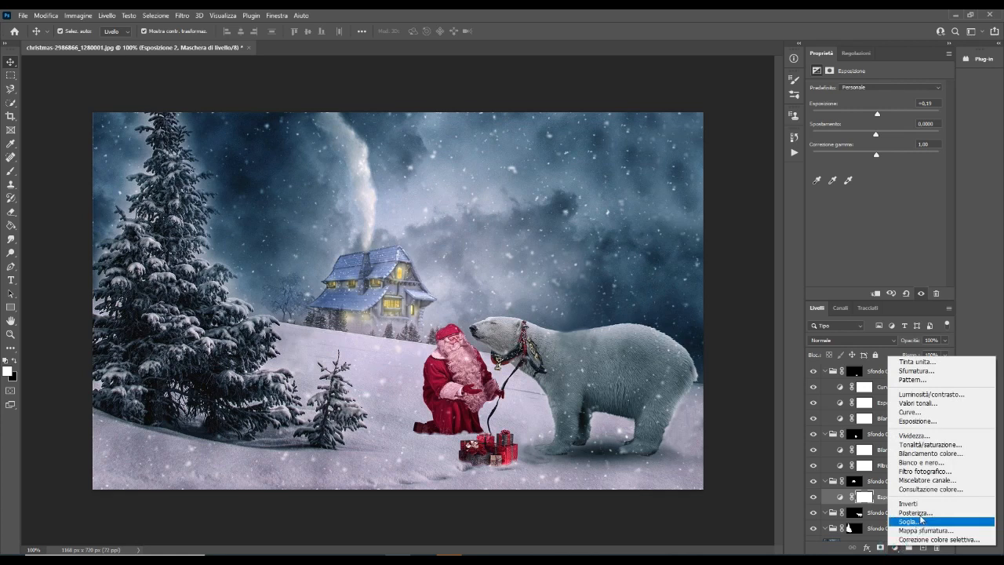
pyautogui.click(917, 403)
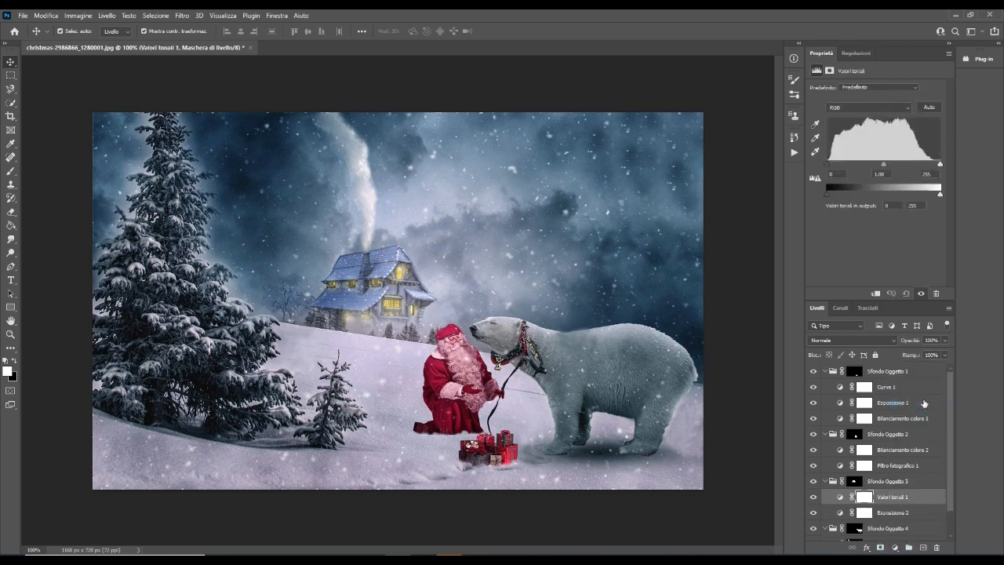
pyautogui.moveTo(829, 166); pyautogui.dragTo(833, 166)
pyautogui.moveTo(941, 166); pyautogui.dragTo(933, 167)
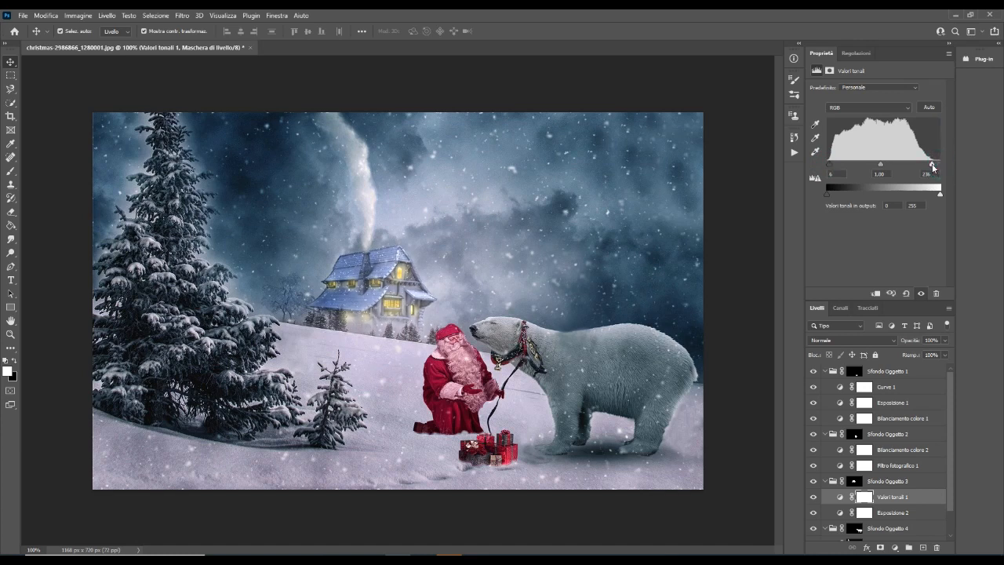
# Add a Photo Filter adjustment to the house's group using blue #0096dc at 47% density
pyautogui.click(896, 548)
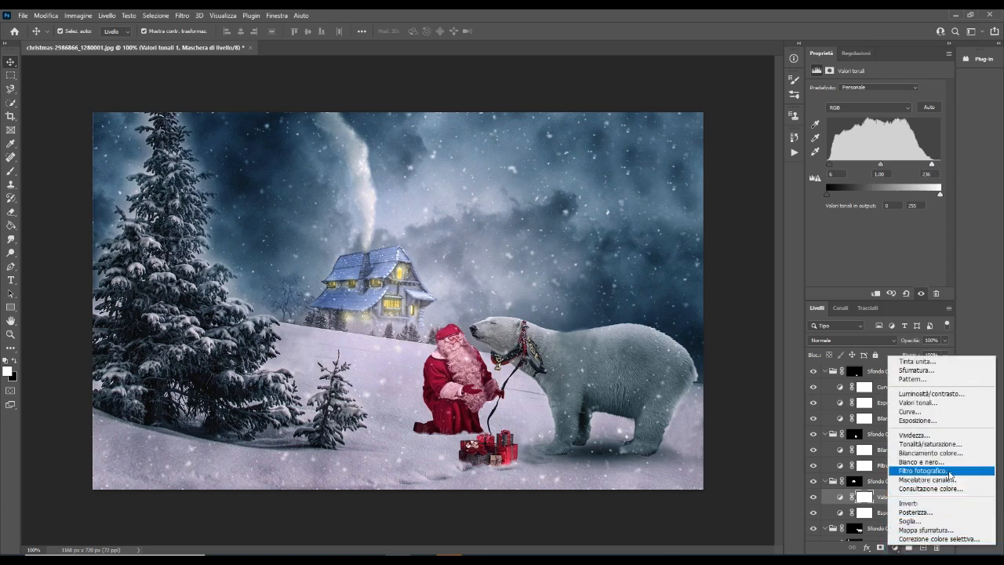
pyautogui.click(948, 471)
pyautogui.click(848, 105)
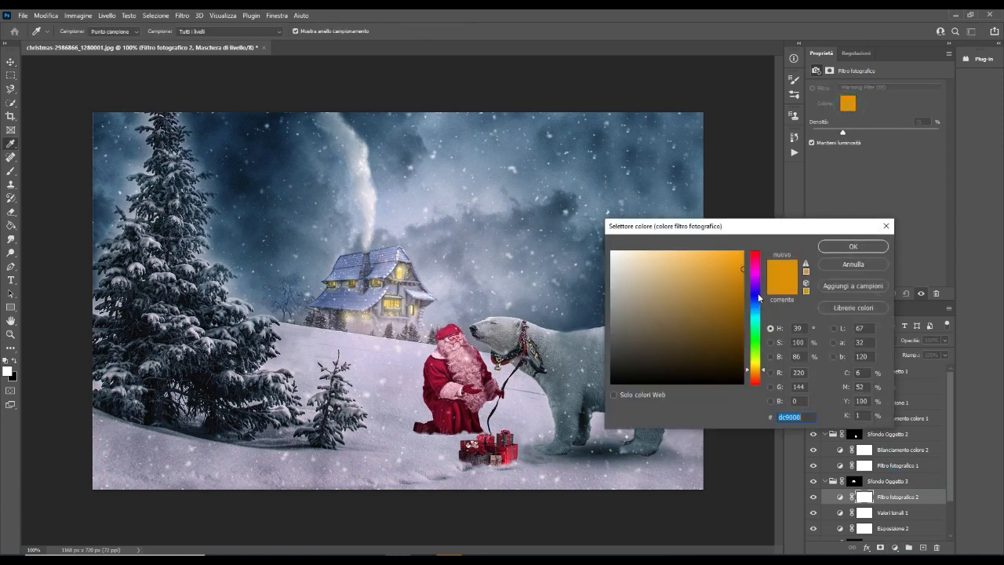
pyautogui.click(757, 310)
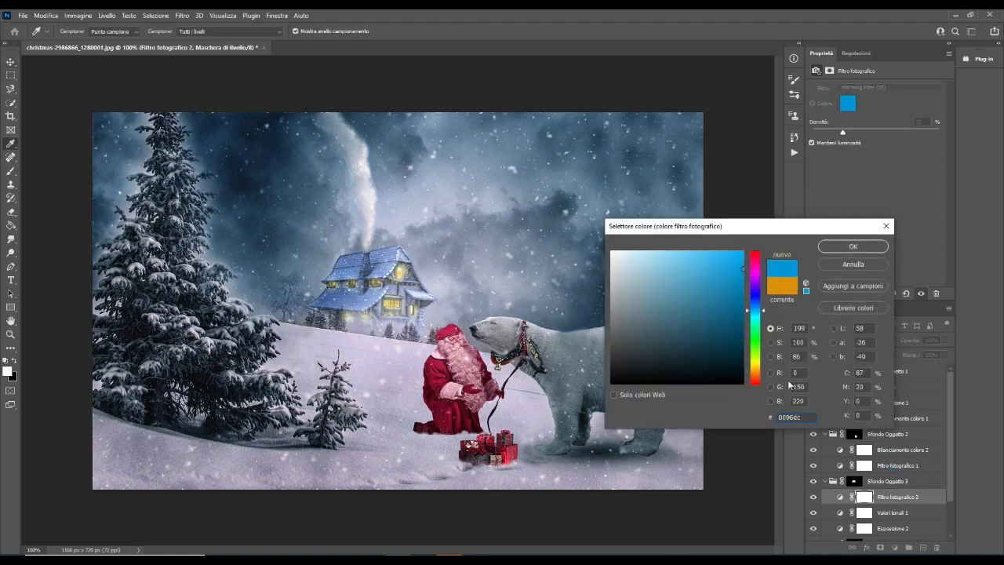
pyautogui.click(854, 247)
pyautogui.moveTo(844, 135); pyautogui.dragTo(872, 129)
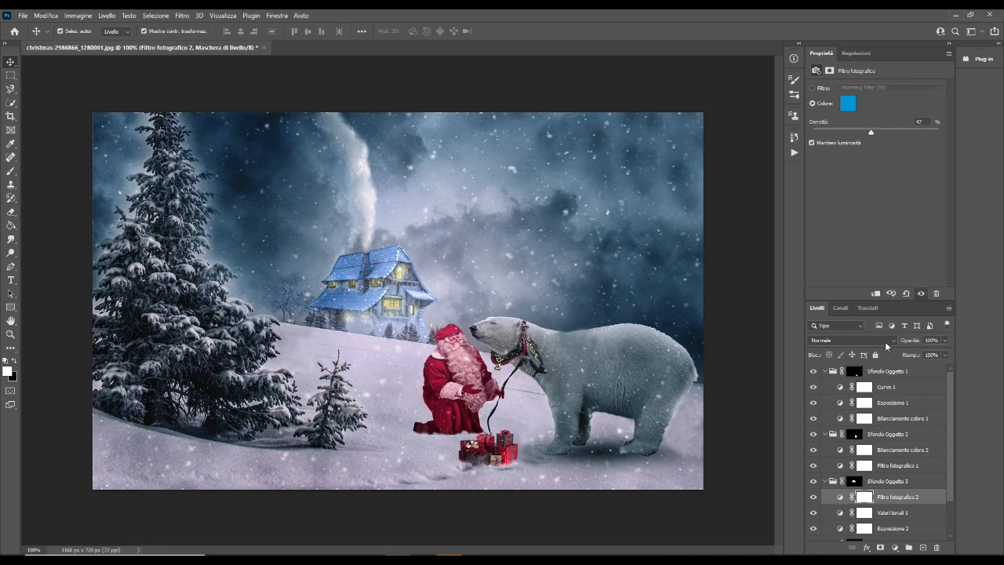
# Add a Color Balance adjustment to the house's group with midtones at cyan-red +71, magenta-green +51 and yellow-blue +12
pyautogui.click(895, 547)
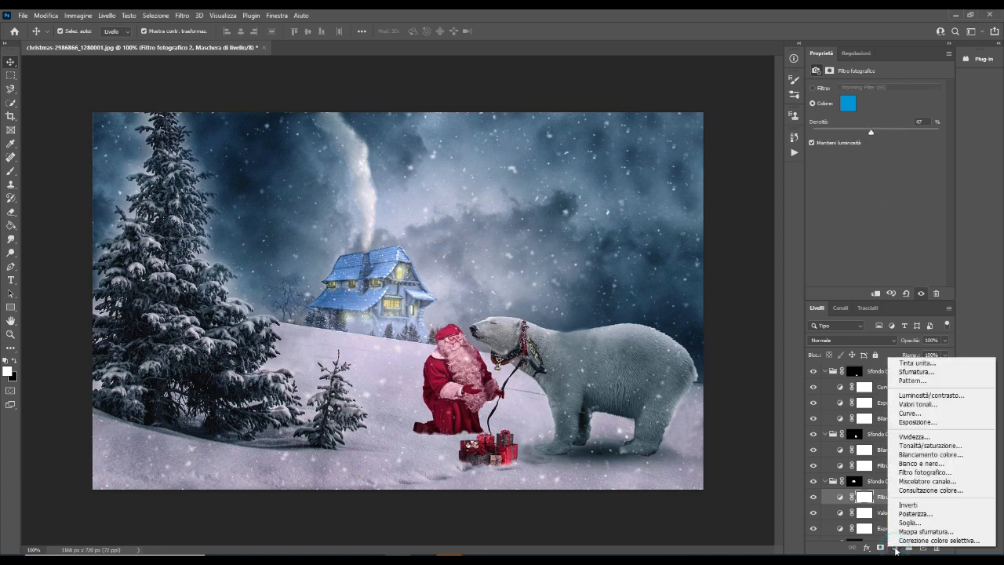
pyautogui.click(921, 457)
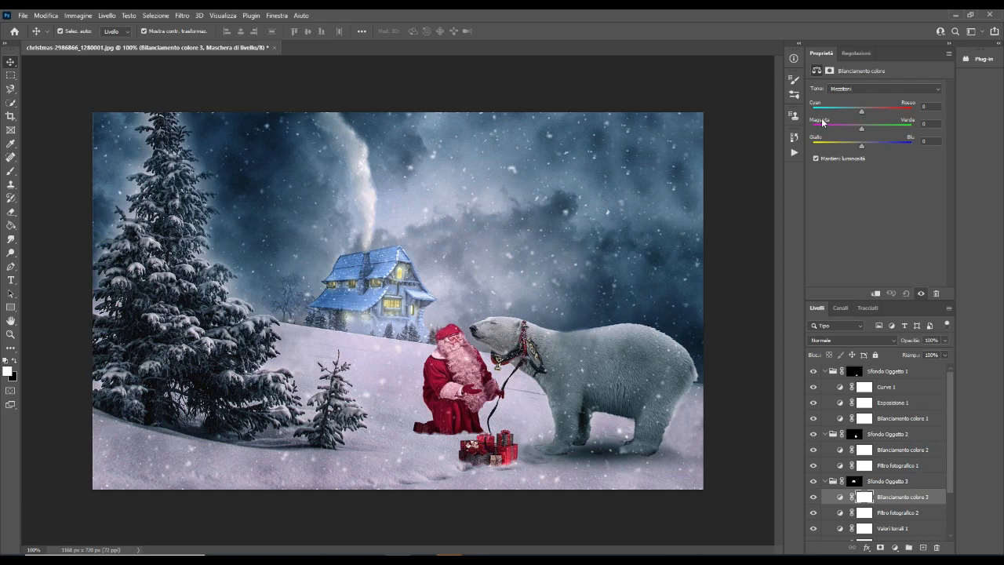
pyautogui.moveTo(863, 147); pyautogui.dragTo(887, 130)
# Add an Exposure adjustment to the polar bear's group, Sfondo Oggetto 4, with the exposure set to +0.64
pyautogui.scroll(-4, 918, 502)
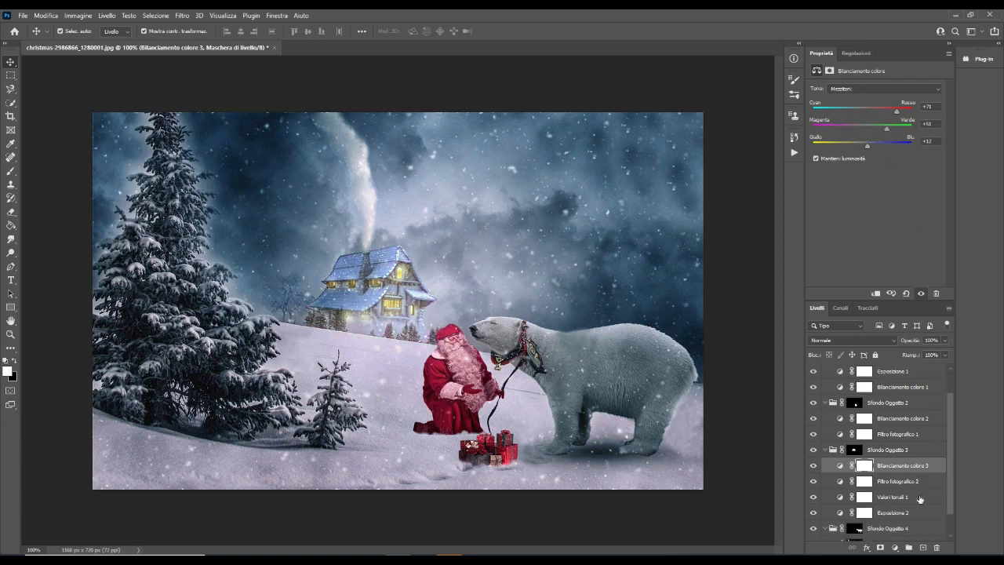
pyautogui.click(907, 501)
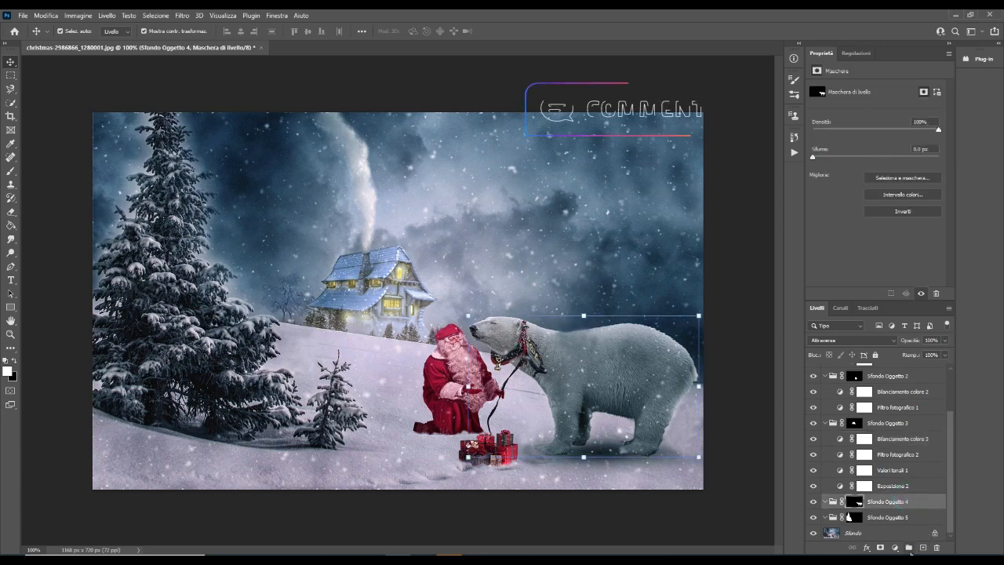
pyautogui.click(896, 547)
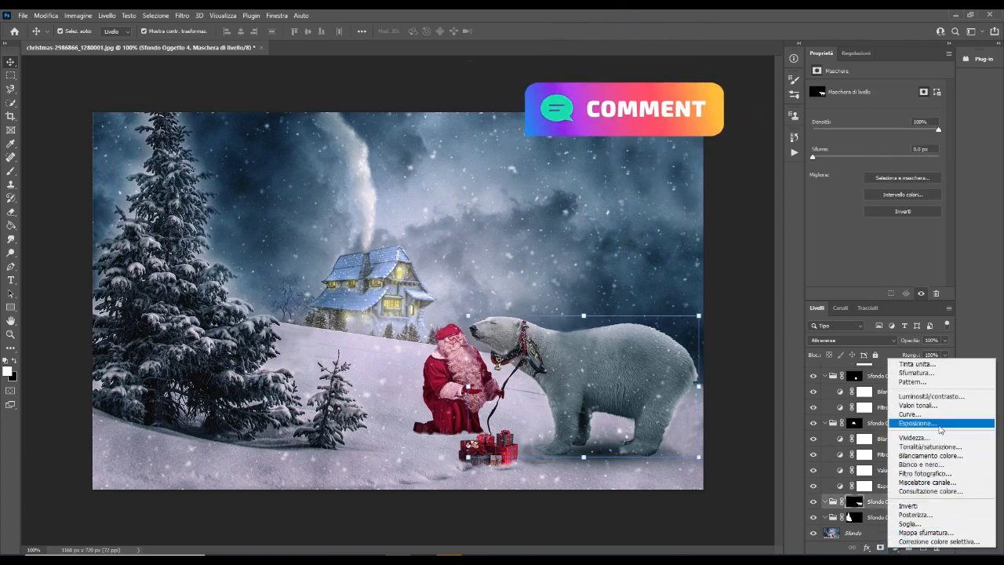
pyautogui.click(914, 423)
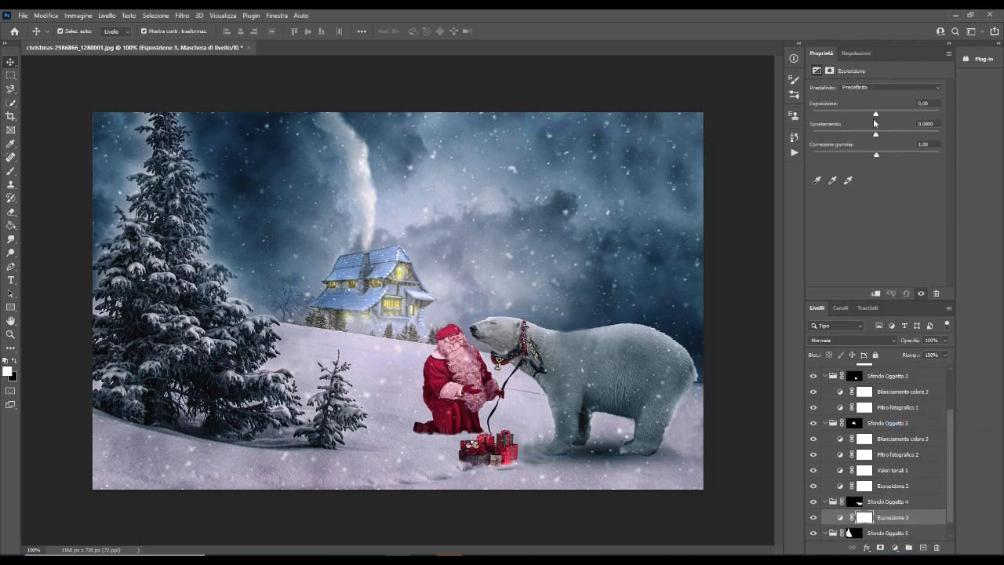
pyautogui.moveTo(877, 119); pyautogui.dragTo(882, 117)
# Add a Vibrance adjustment to the large tree's group, Sfondo Oggetto 5, with vibrance +59 and saturation +40
pyautogui.scroll(-1, 912, 502)
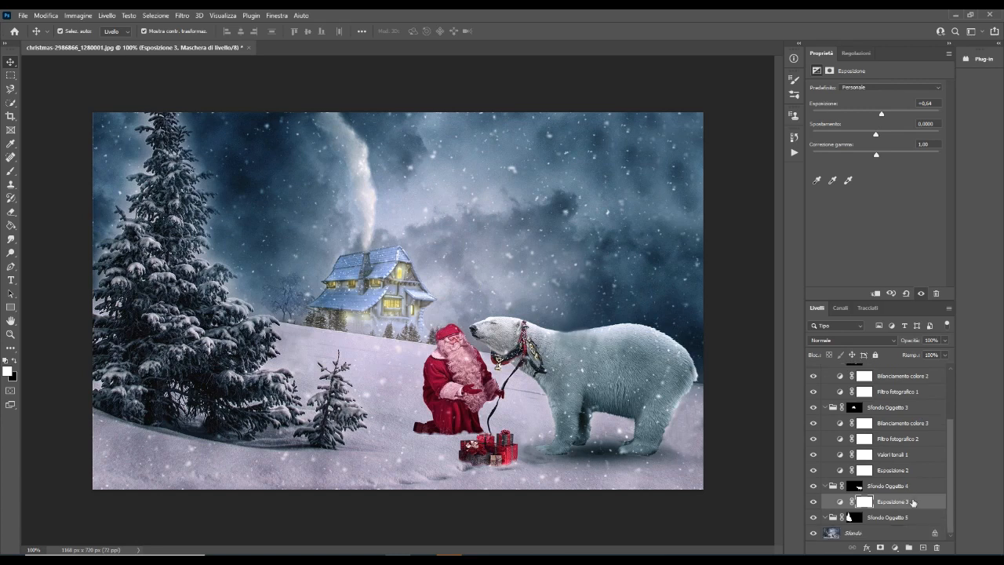
pyautogui.click(894, 520)
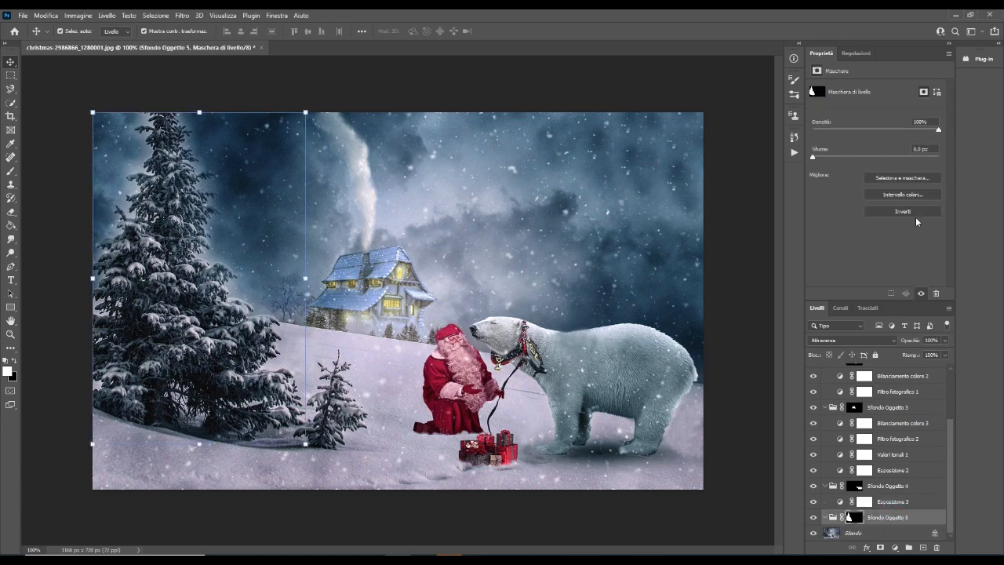
pyautogui.click(895, 547)
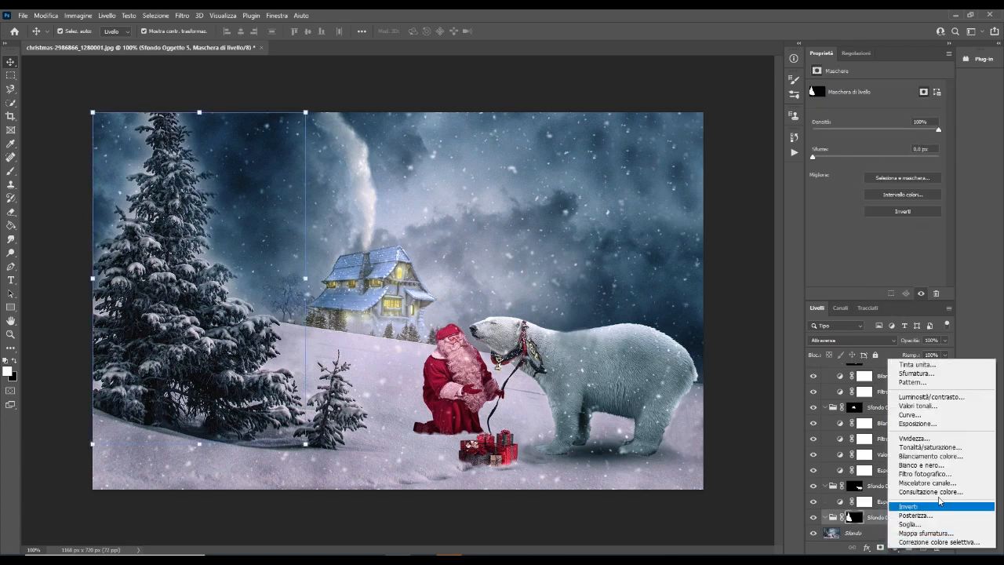
pyautogui.click(954, 441)
pyautogui.moveTo(876, 100); pyautogui.dragTo(912, 95)
pyautogui.moveTo(874, 122); pyautogui.dragTo(900, 118)
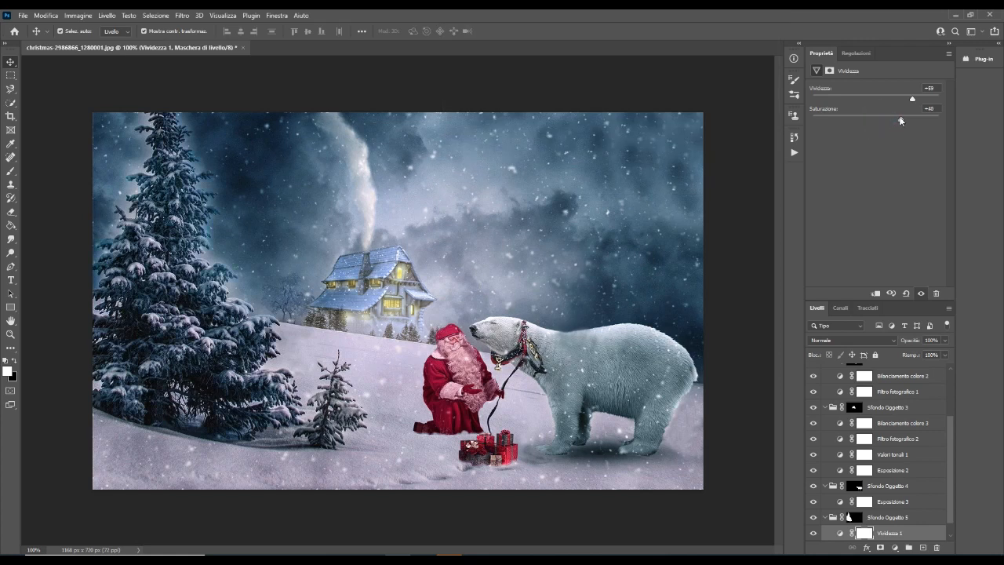
# Add a Color Balance adjustment to the tree's group with midtones at cyan-red +67, magenta-green -13 and yellow-blue +14
pyautogui.click(895, 546)
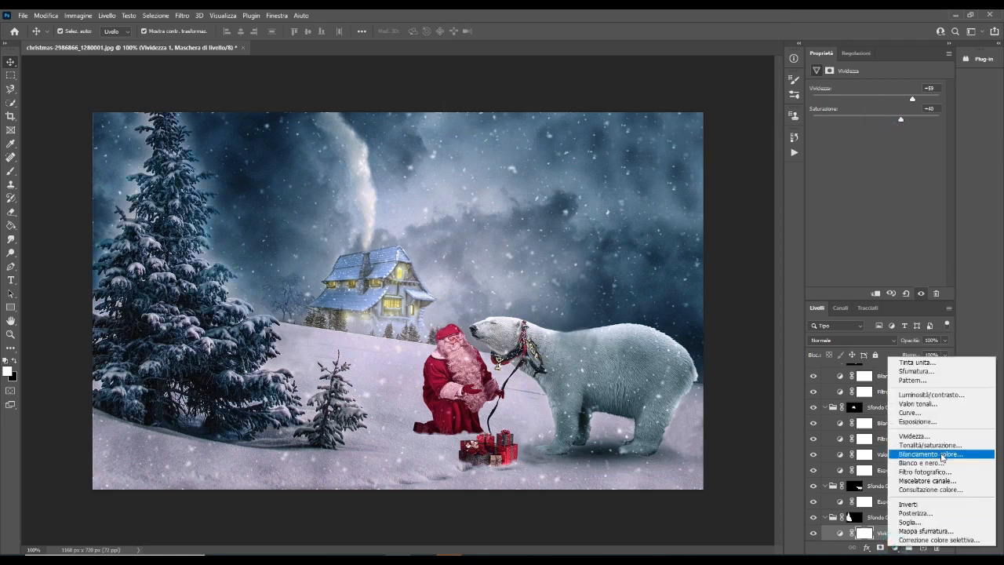
pyautogui.click(943, 455)
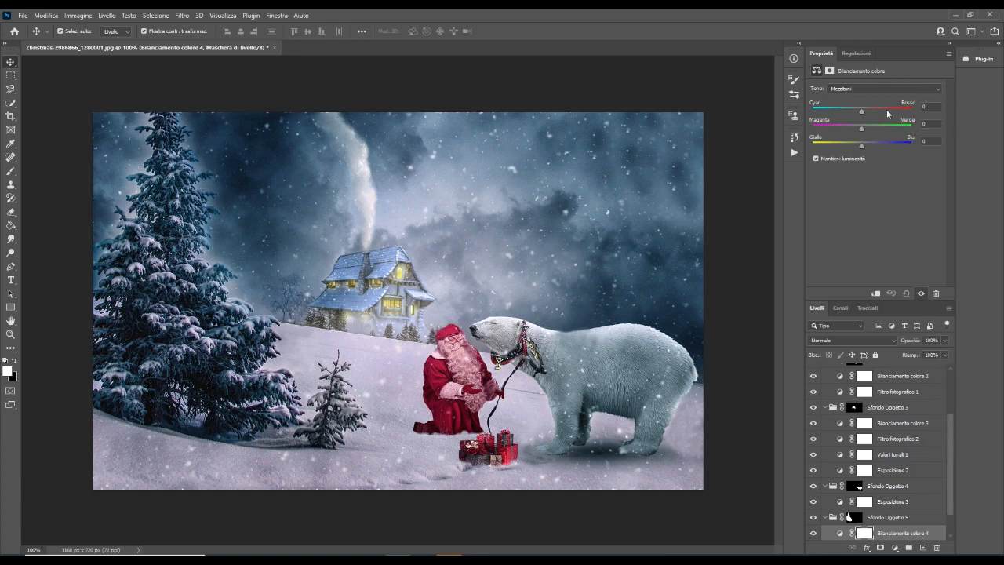
pyautogui.moveTo(861, 113); pyautogui.dragTo(856, 135)
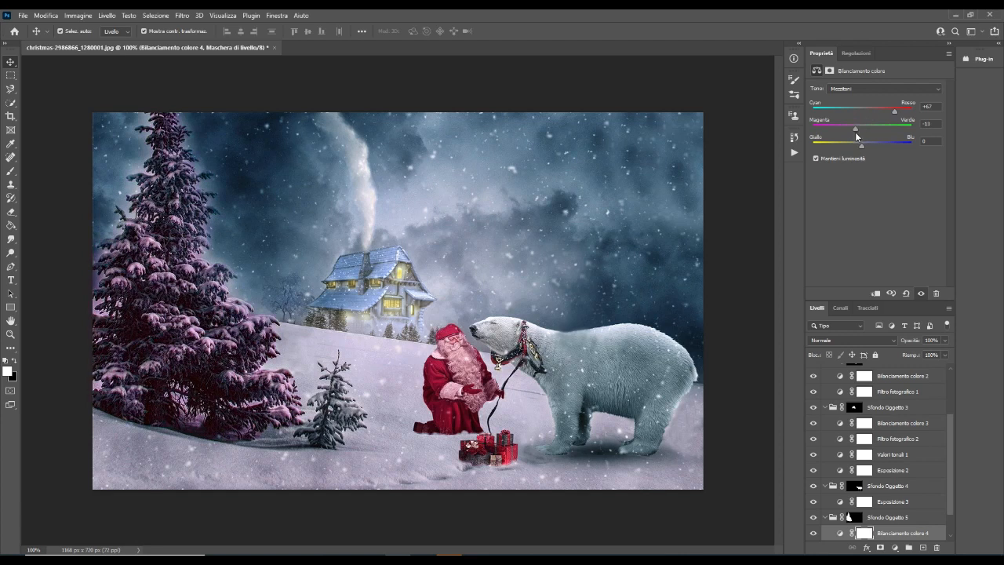
pyautogui.click(890, 146)
# Hide the house, bear and tree groups along with their adjustment layers to compare with the original photo
pyautogui.scroll(-2, 910, 465)
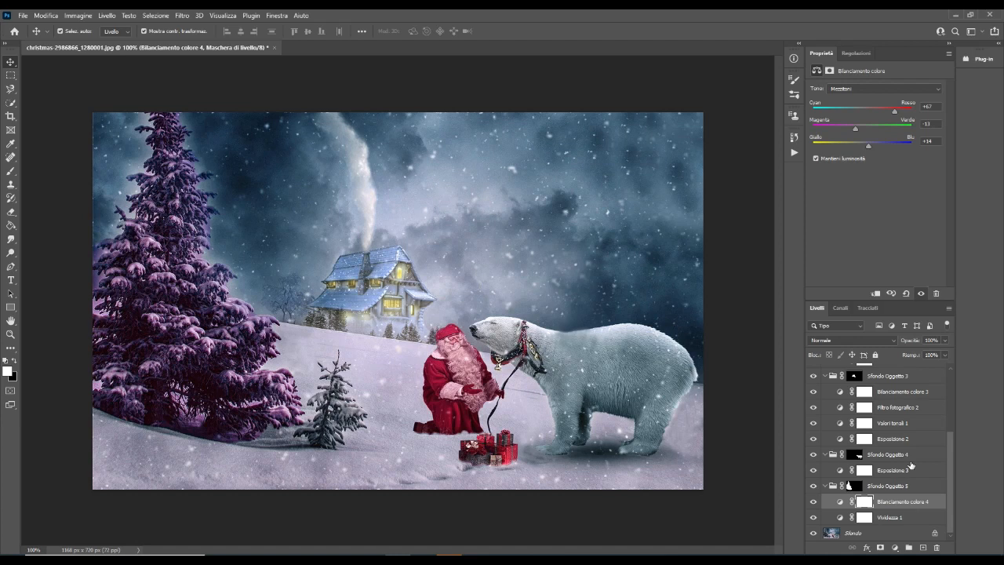
pyautogui.moveTo(811, 521); pyautogui.dragTo(814, 380)
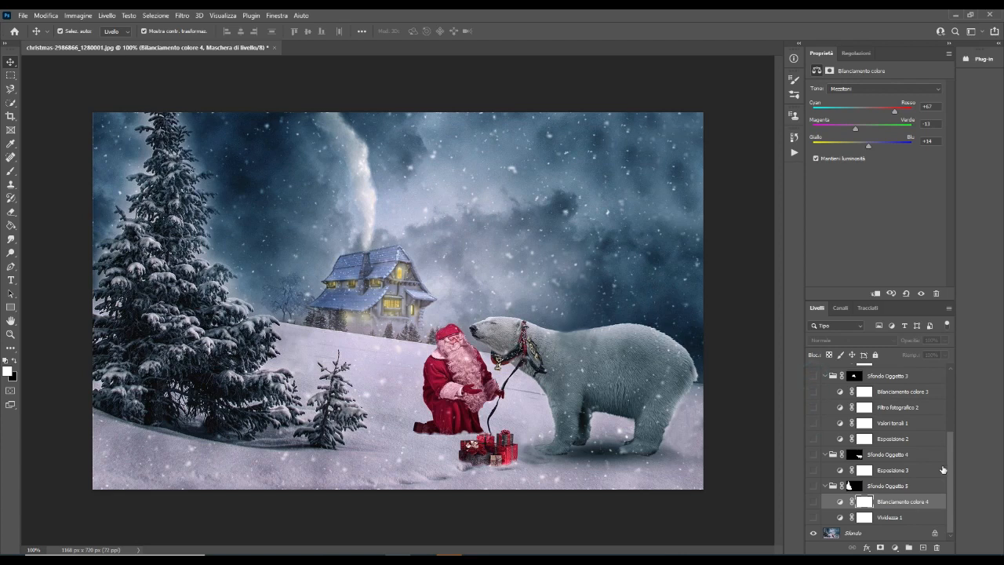
# Make the house's group, Sfondo Oggetto 3, and its adjustment layers visible again
pyautogui.moveTo(948, 461); pyautogui.dragTo(948, 397)
pyautogui.moveTo(813, 463); pyautogui.dragTo(812, 422)
pyautogui.click(814, 433)
pyautogui.scroll(-2, 814, 435)
pyautogui.click(812, 415)
pyautogui.click(811, 433)
pyautogui.click(813, 449)
pyautogui.click(813, 465)
pyautogui.click(813, 481)
pyautogui.click(813, 496)
pyautogui.click(813, 511)
# Make the bear's and tree's groups, Sfondo Oggetto 4 and 5, visible again with all their adjustment layers
pyautogui.scroll(-2, 814, 506)
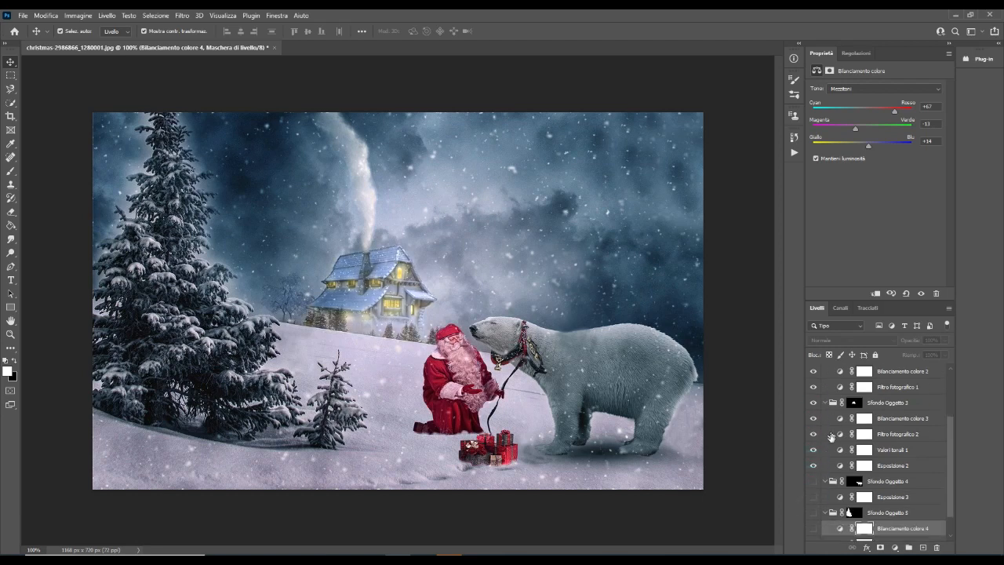
pyautogui.click(813, 481)
pyautogui.click(813, 496)
pyautogui.click(813, 512)
pyautogui.click(814, 528)
pyautogui.scroll(-1, 823, 502)
pyautogui.click(814, 517)
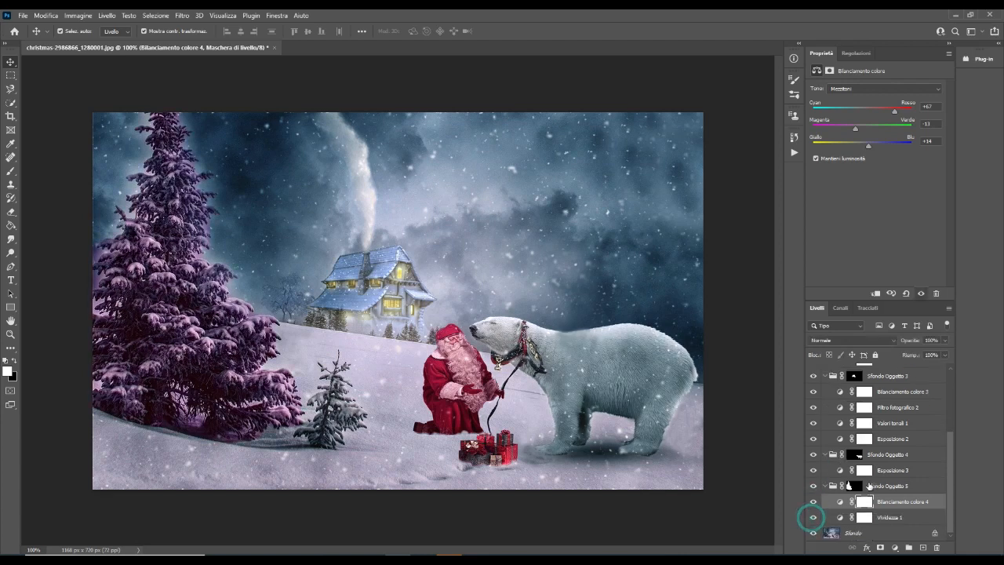